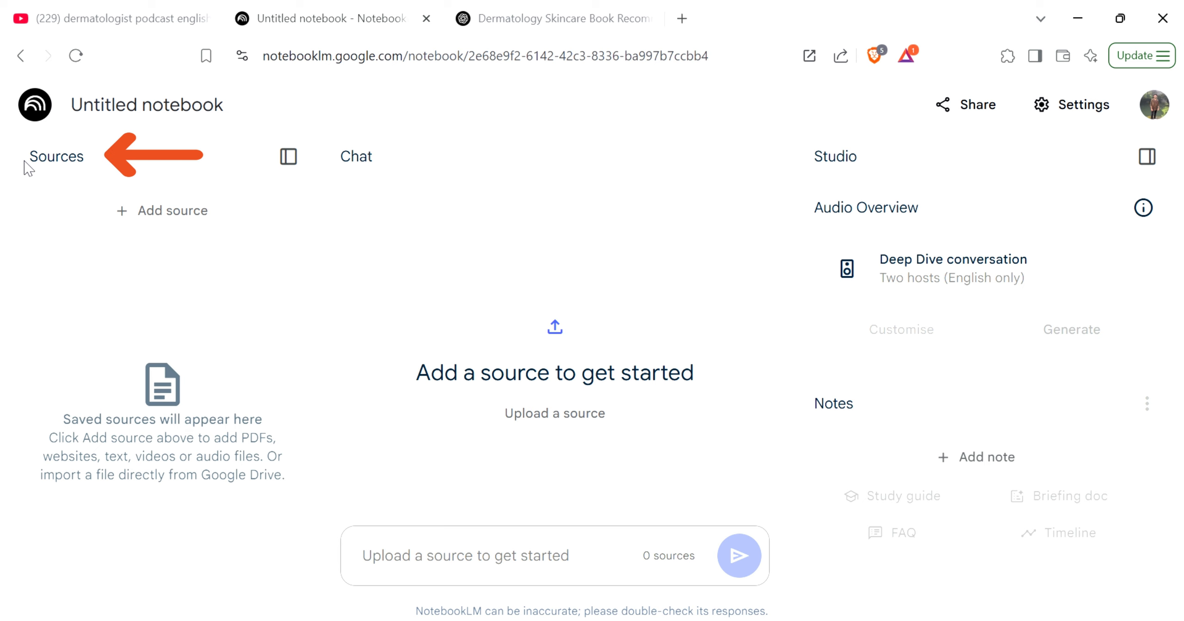
Review the Sources, Chat and Studio areas of the empty notebook, including the Audio Overview section.
{"action": "left_click_drag", "start_coordinate": [26, 163], "coordinate": [289, 529]}
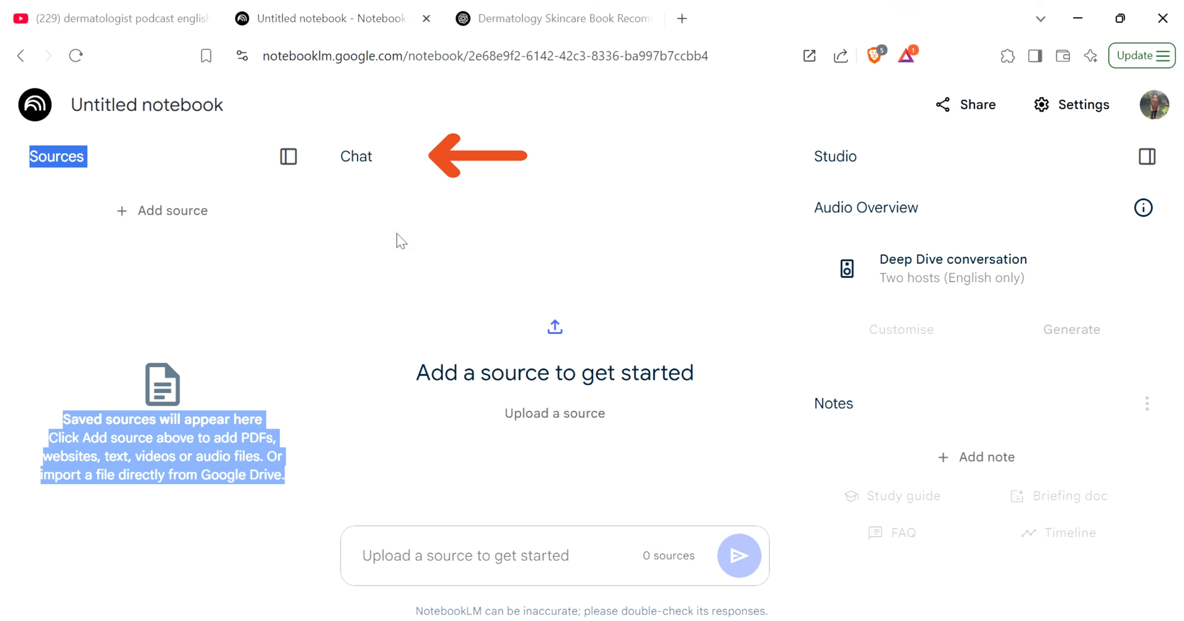
{"action": "left_click_drag", "start_coordinate": [336, 155], "coordinate": [438, 173]}
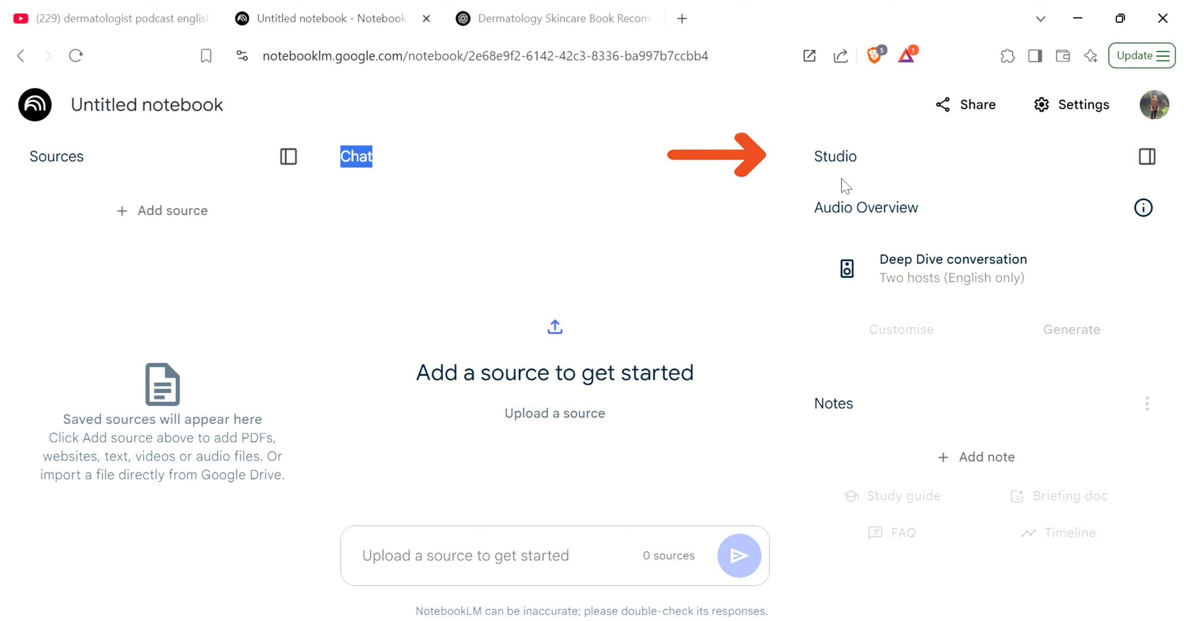
{"action": "left_click_drag", "start_coordinate": [827, 167], "coordinate": [1095, 528]}
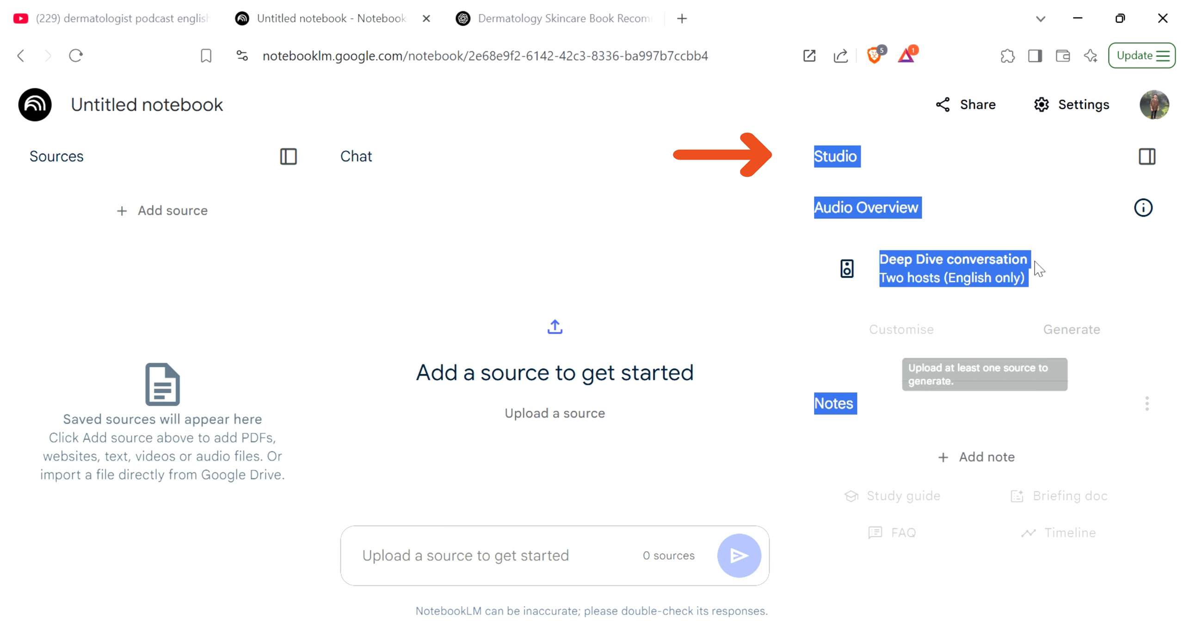
{"action": "left_click", "coordinate": [967, 290]}
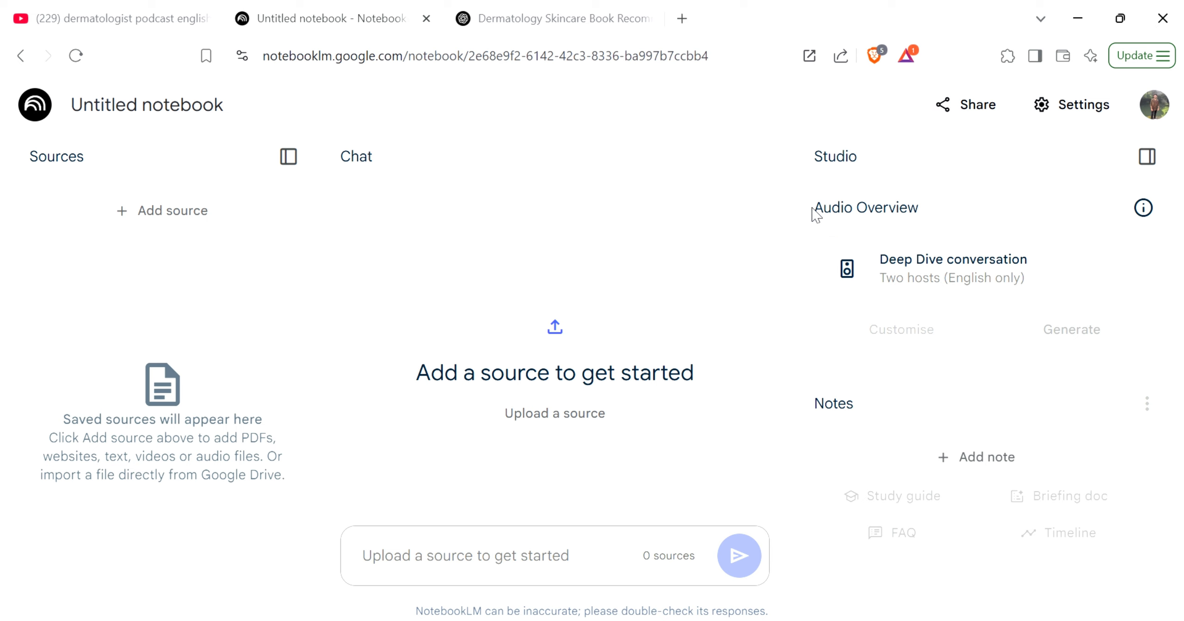
{"action": "left_click_drag", "start_coordinate": [813, 211], "coordinate": [1137, 356]}
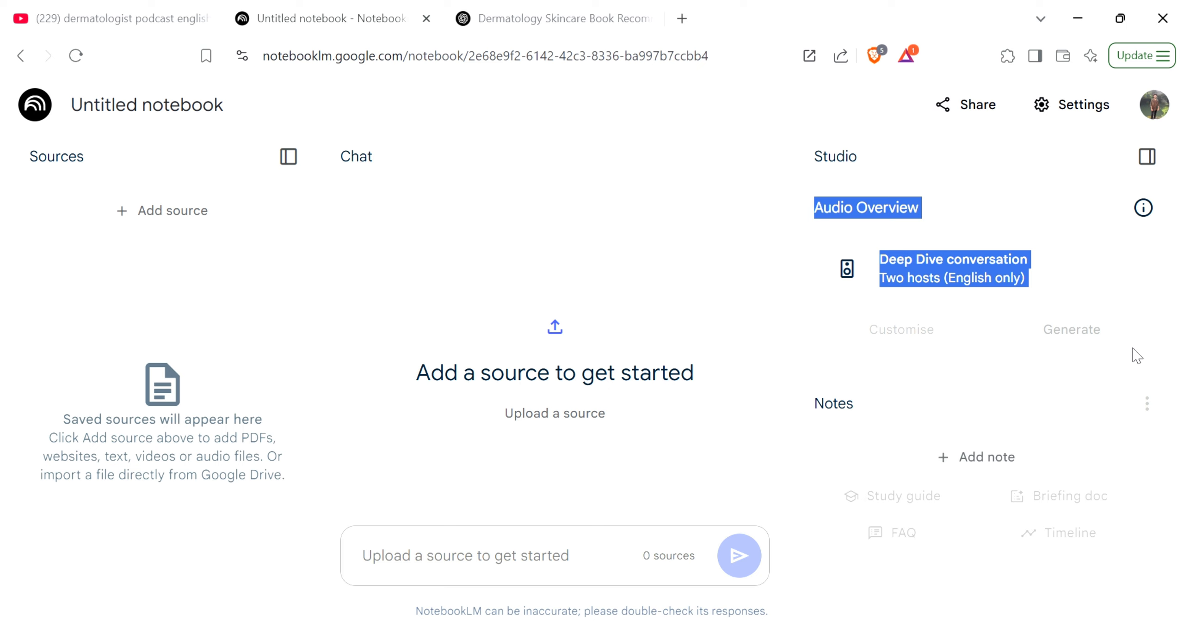
{"action": "left_click", "coordinate": [1137, 356]}
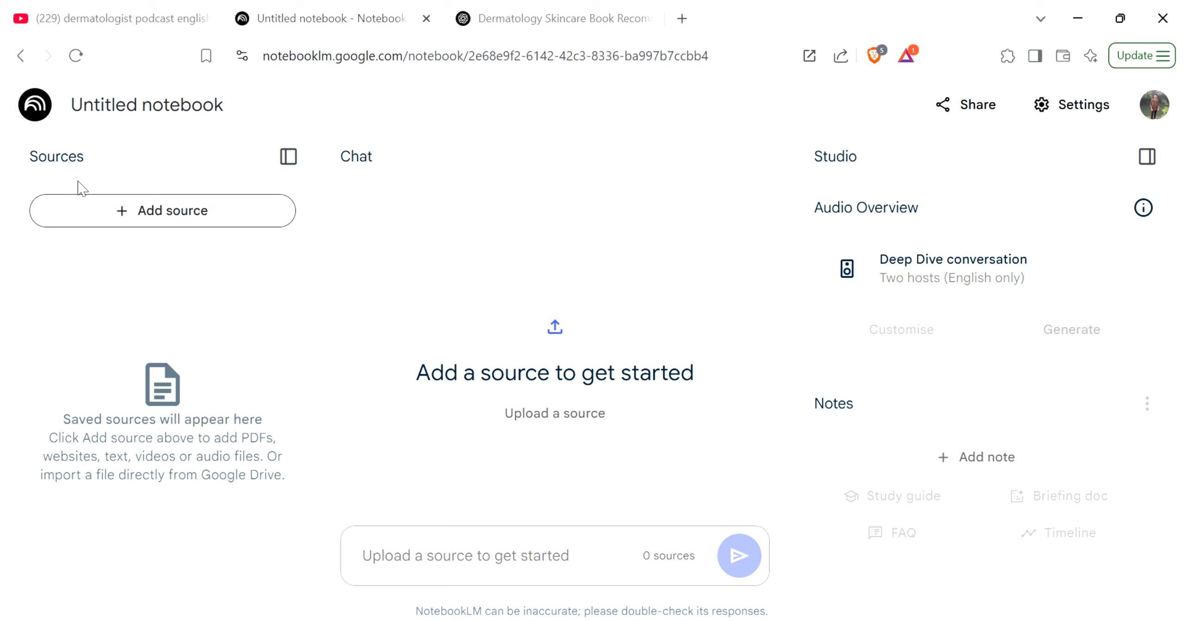
Start adding a source and zoom the page out until all upload options fit in view.
{"action": "left_click", "coordinate": [151, 227]}
{"action": "scroll", "coordinate": [679, 361], "scroll_direction": "down", "scroll_amount": 1}
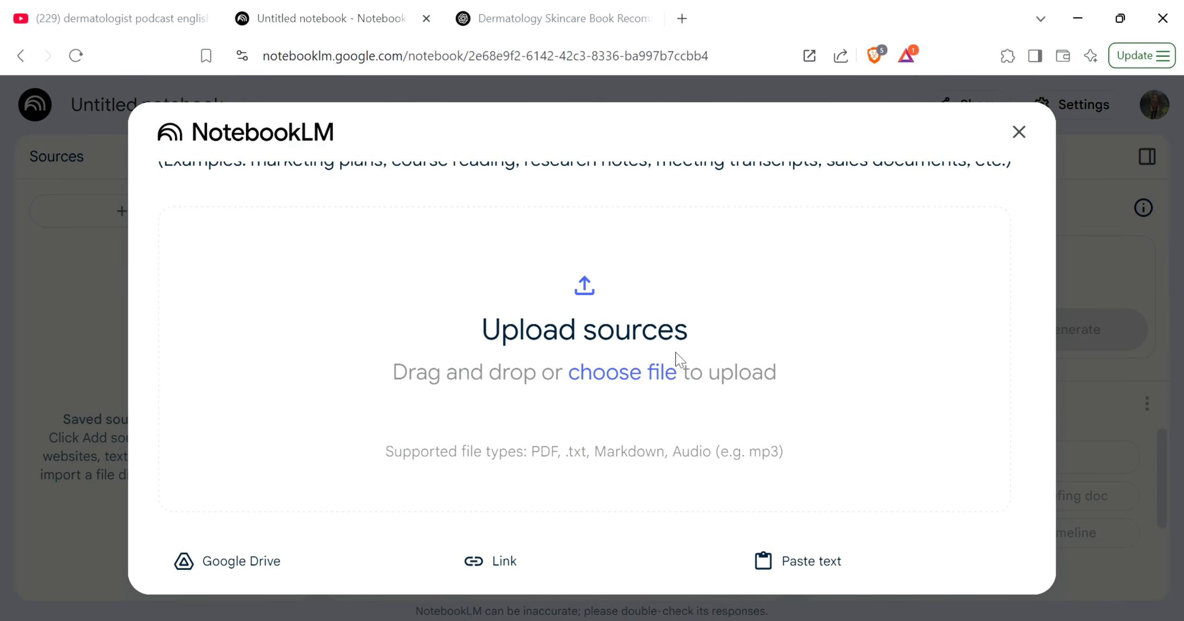
{"action": "key", "text": "ctrl+minus"}
{"action": "key", "text": "ctrl+minus"}
{"action": "key", "text": "ctrl+minus"}
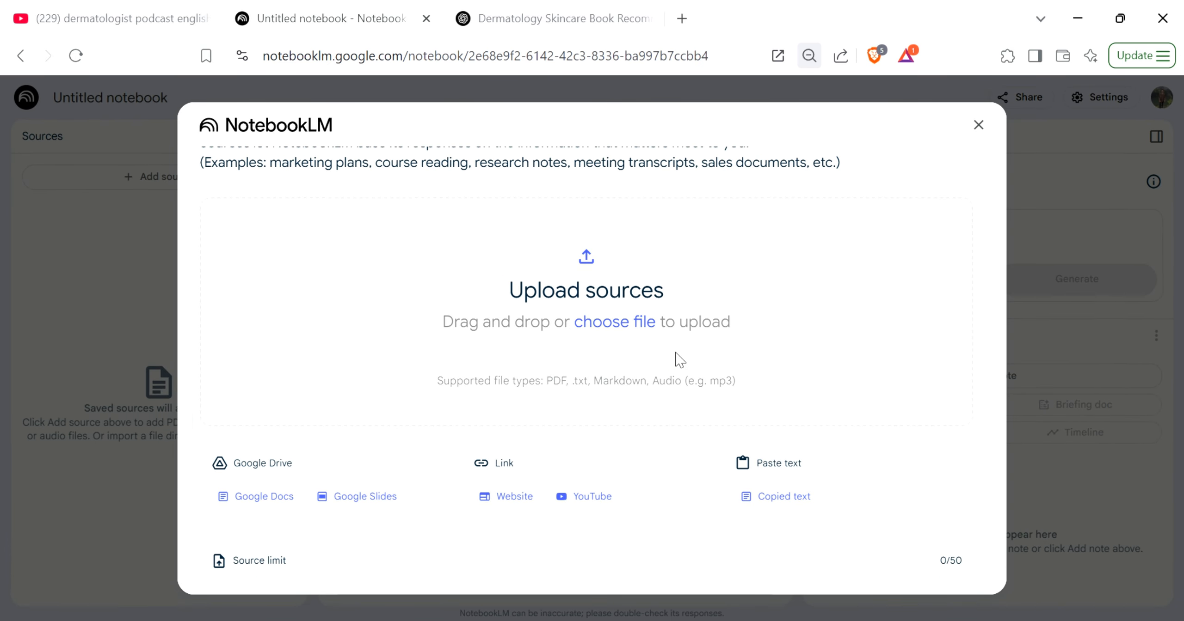
{"action": "key", "text": "ctrl+minus"}
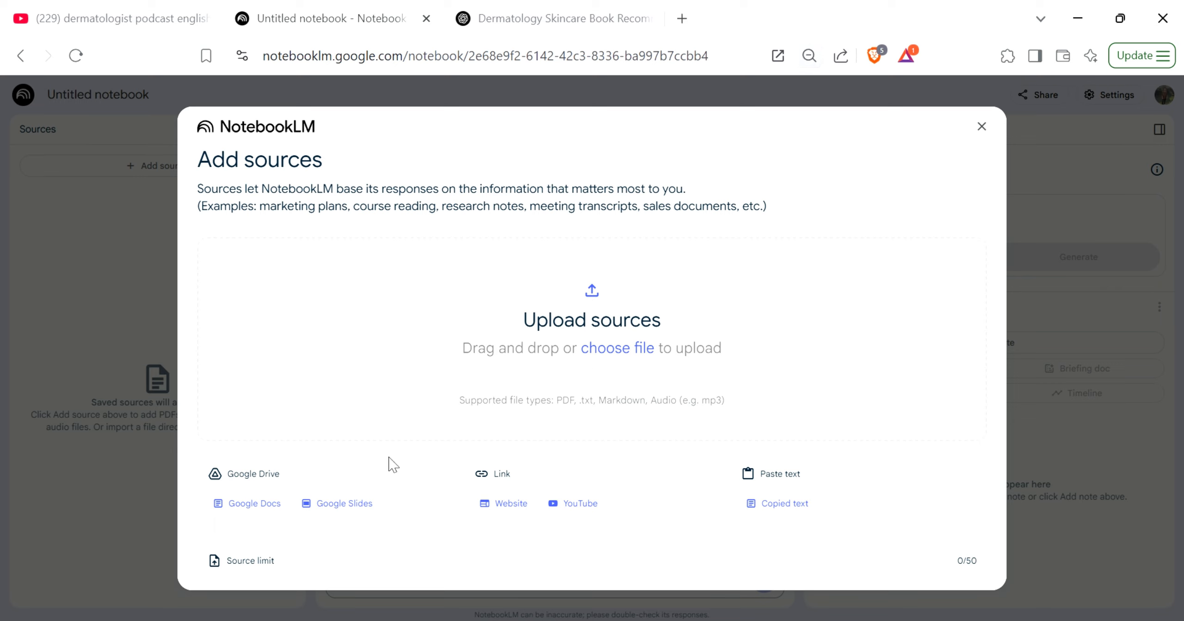
Look at the Google Docs file picker for Google Drive sources, and return to the source options.
{"action": "left_click_drag", "start_coordinate": [286, 485], "coordinate": [212, 483]}
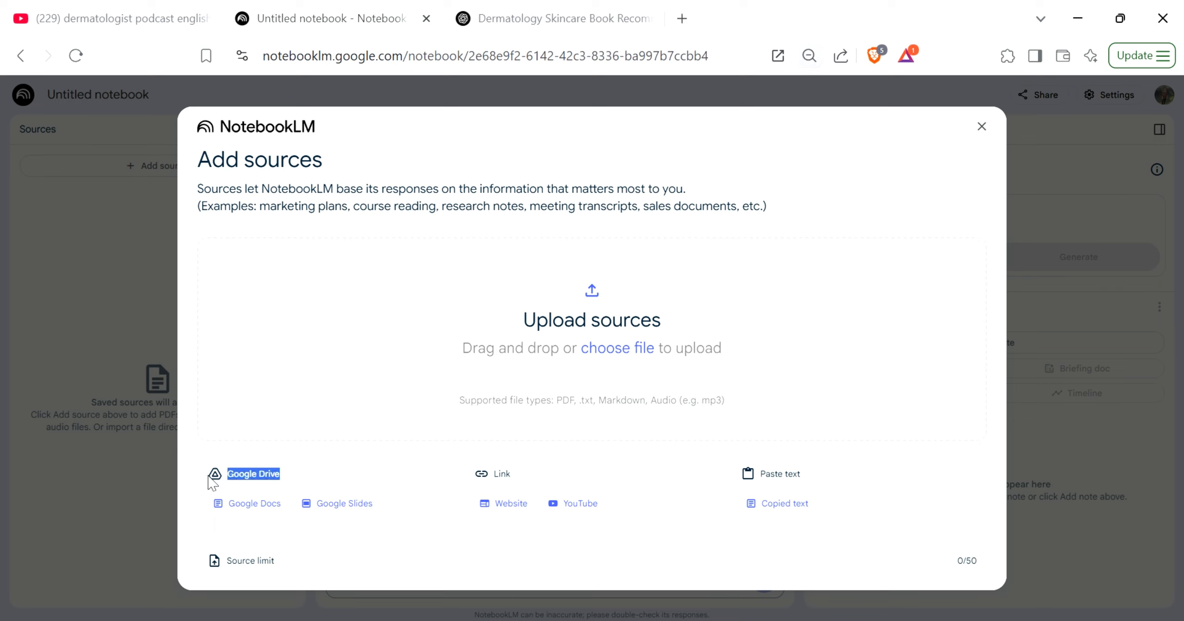
{"action": "left_click", "coordinate": [250, 504]}
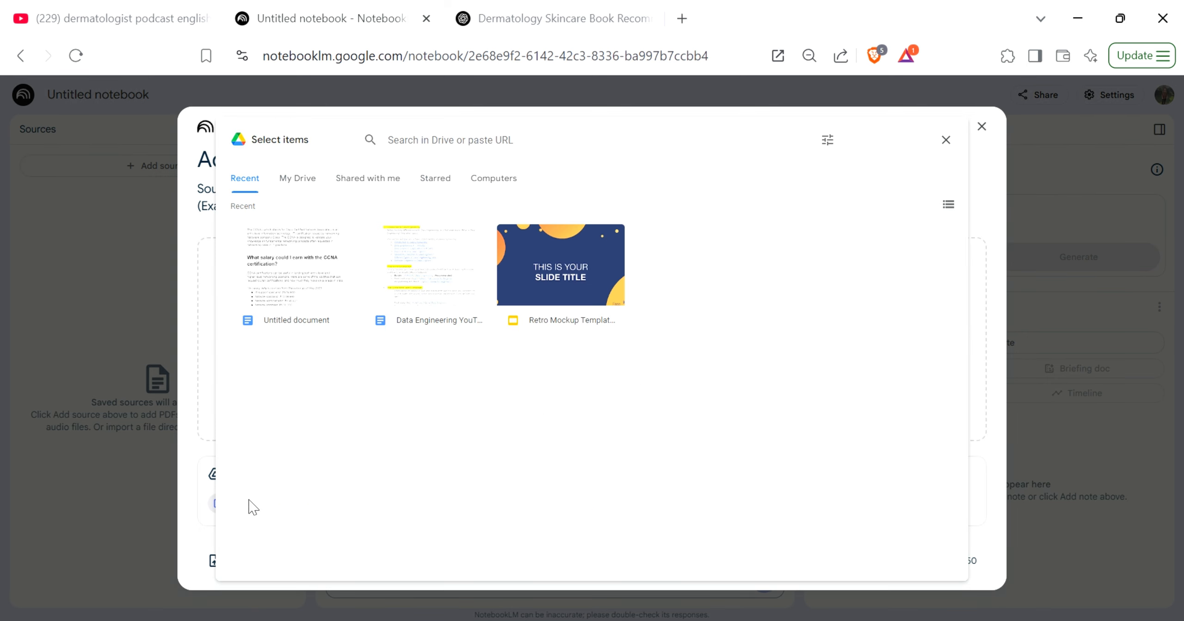
{"action": "left_click", "coordinate": [945, 139]}
{"action": "left_click", "coordinate": [152, 168]}
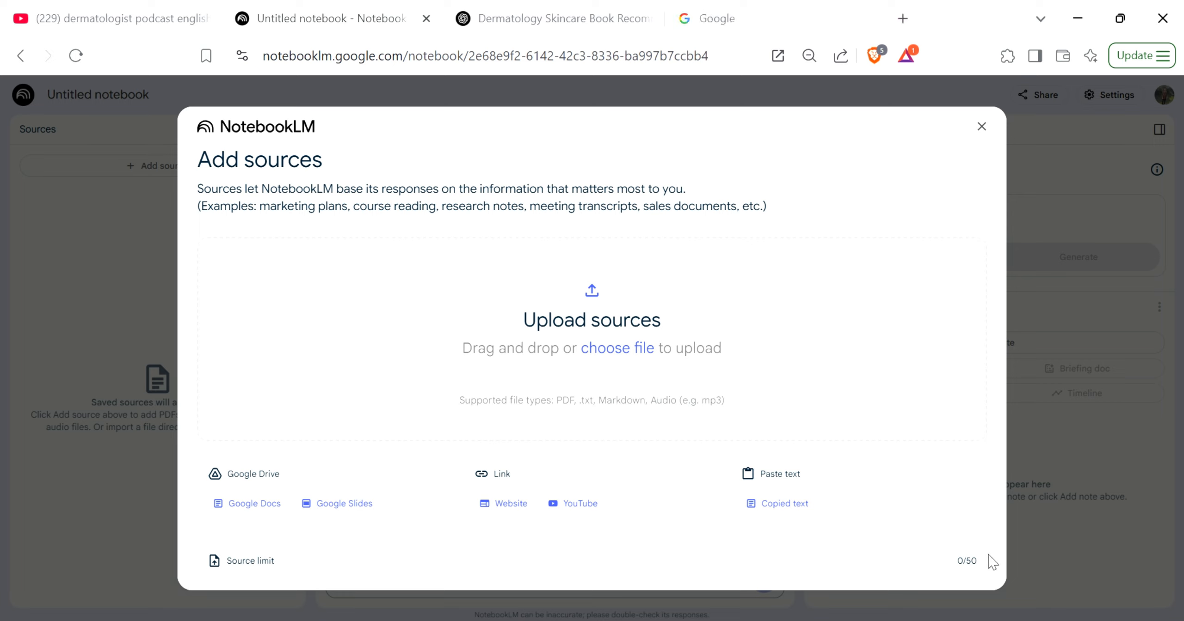
Check the notebook's source limit and the supported upload file types.
{"action": "left_click_drag", "start_coordinate": [994, 561], "coordinate": [956, 565]}
{"action": "left_click", "coordinate": [567, 416]}
{"action": "left_click_drag", "start_coordinate": [556, 413], "coordinate": [729, 400]}
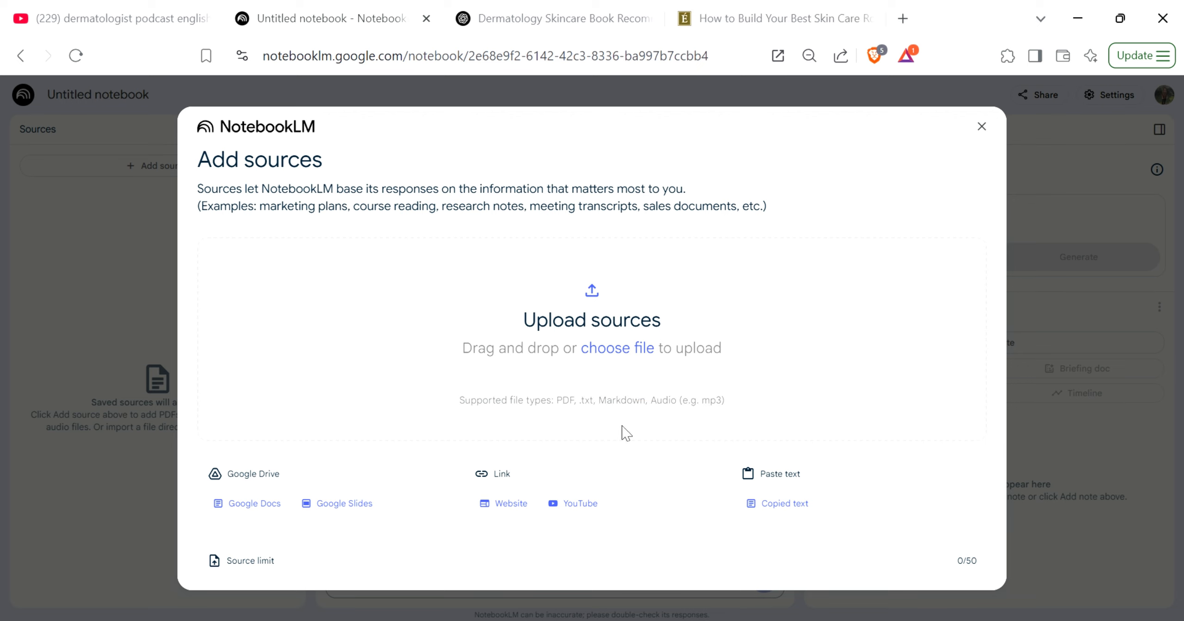
Copy the address of the Eminence skin care routine article, info.eminenceorganics.com/skin-care-routine, and add it to the notebook as a website source.
{"action": "left_click", "coordinate": [793, 21]}
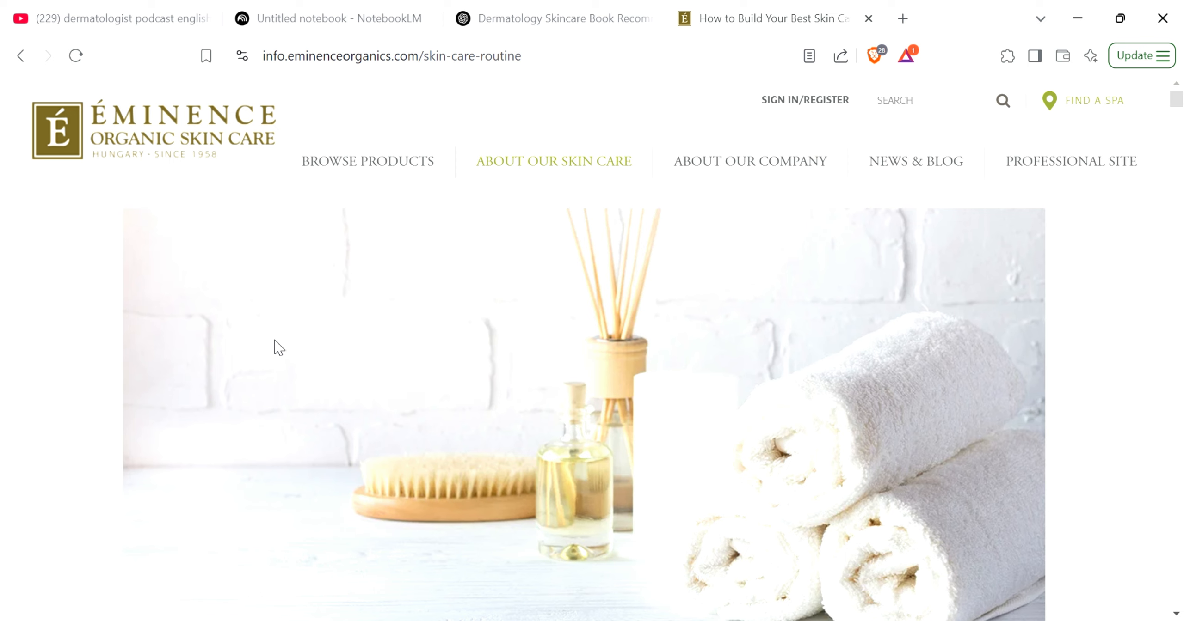
{"action": "scroll", "coordinate": [261, 384], "scroll_direction": "down", "scroll_amount": 4}
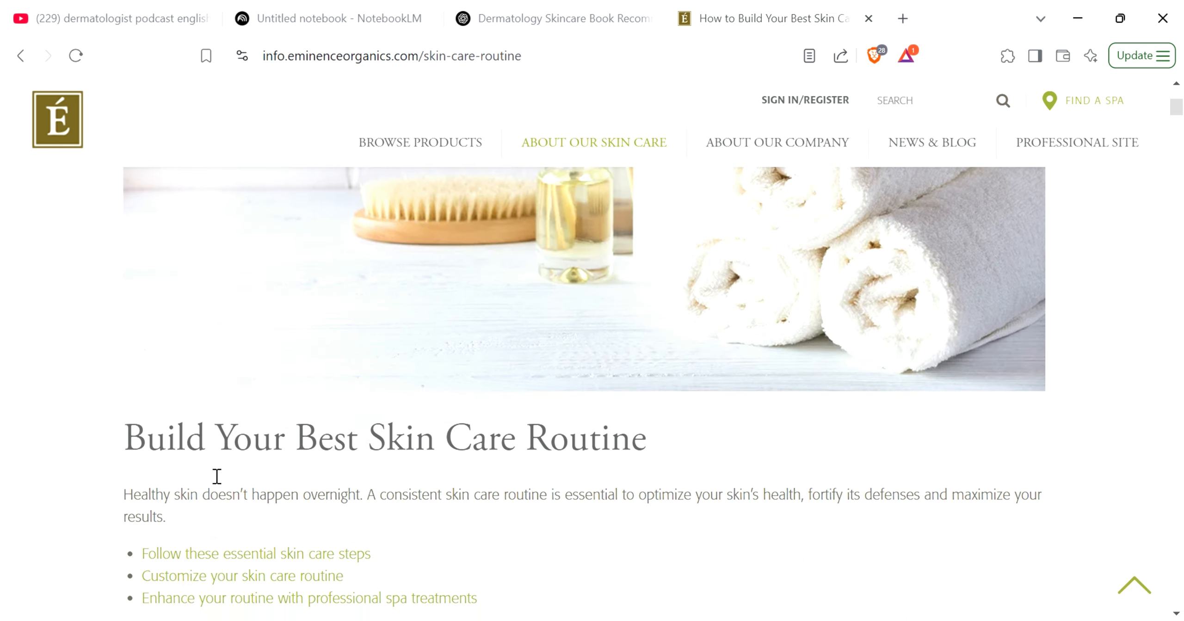
{"action": "left_click_drag", "start_coordinate": [126, 444], "coordinate": [658, 452]}
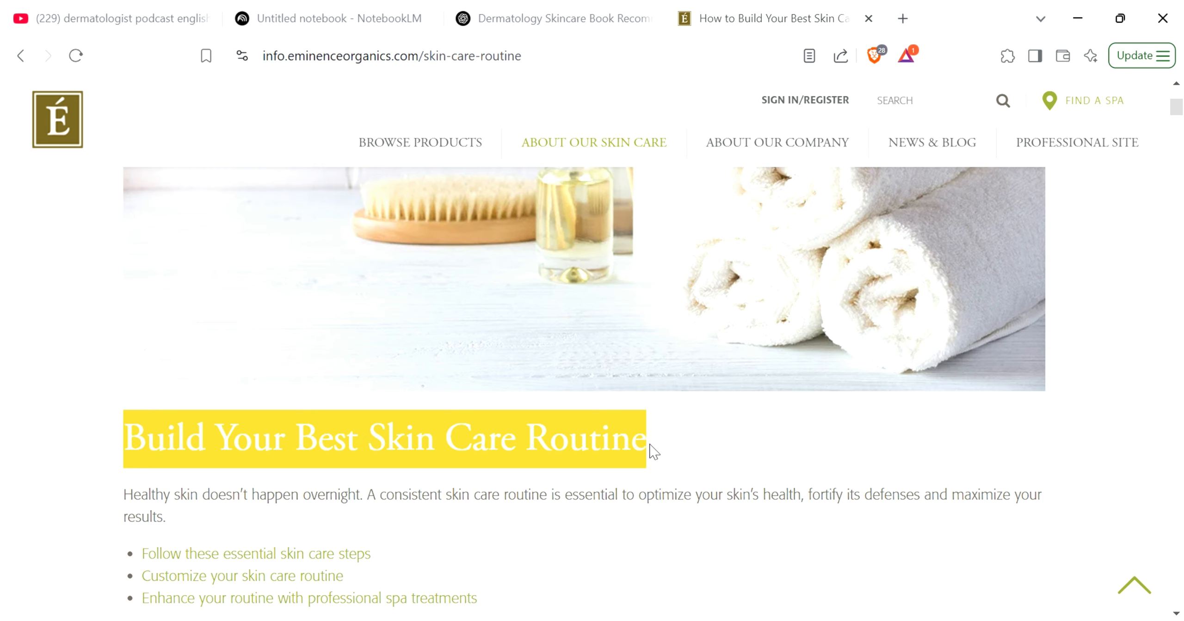
{"action": "left_click", "coordinate": [461, 68]}
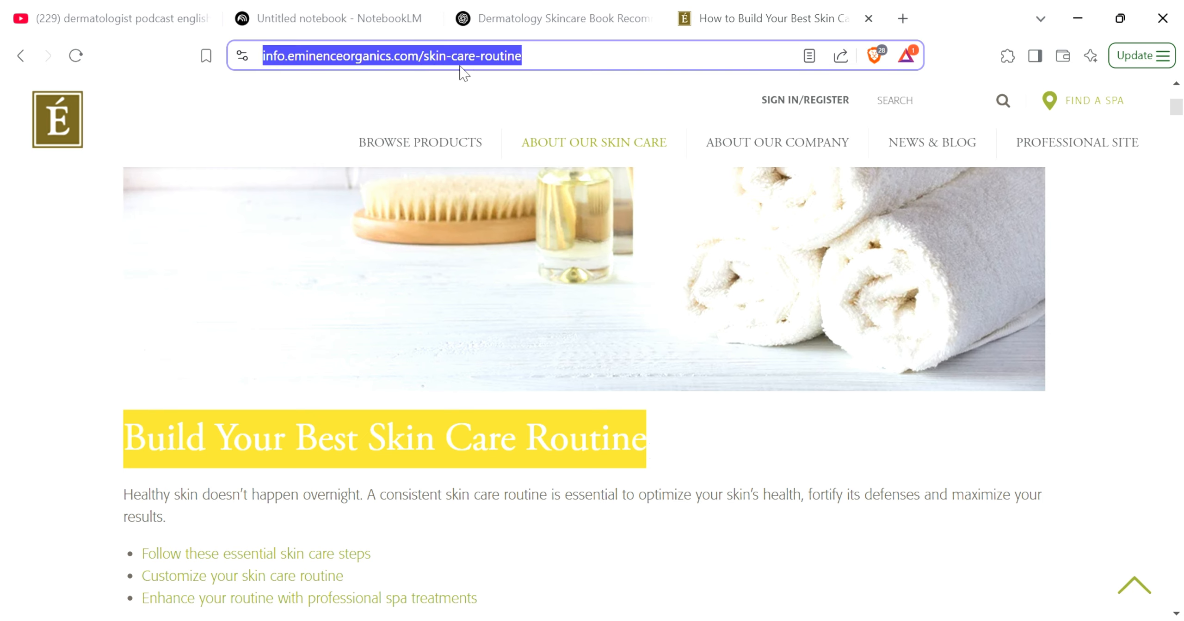
{"action": "left_click", "coordinate": [518, 18]}
{"action": "left_click", "coordinate": [356, 18]}
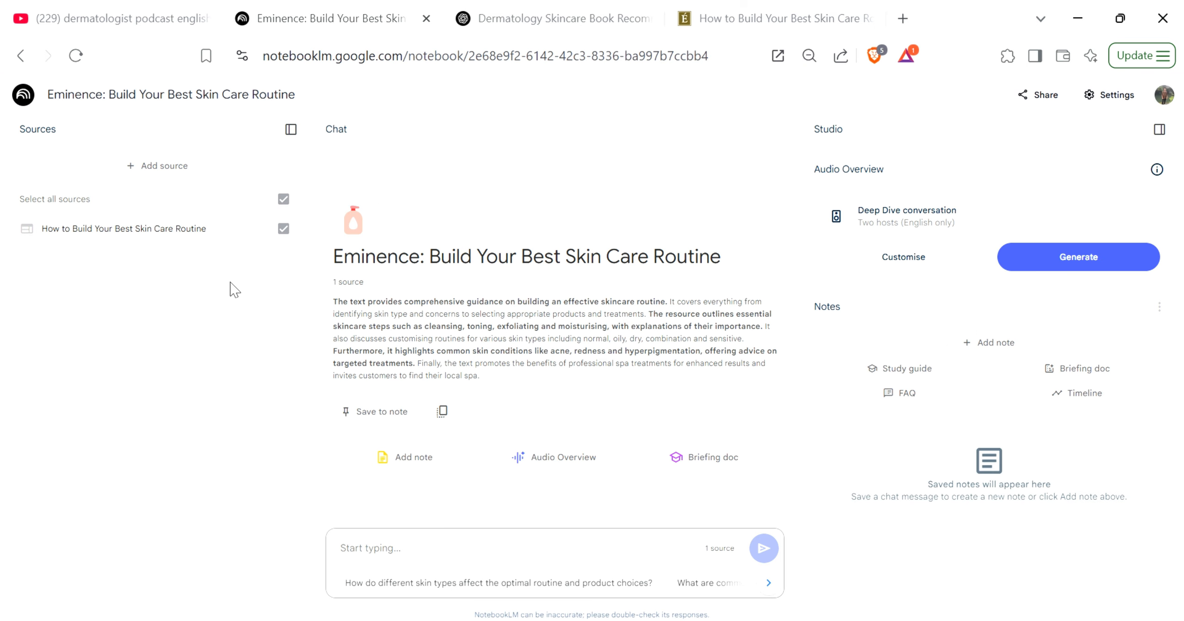
Save the generated summary of the skin care source to a note and open that note to read it.
{"action": "left_click_drag", "start_coordinate": [333, 302], "coordinate": [510, 380]}
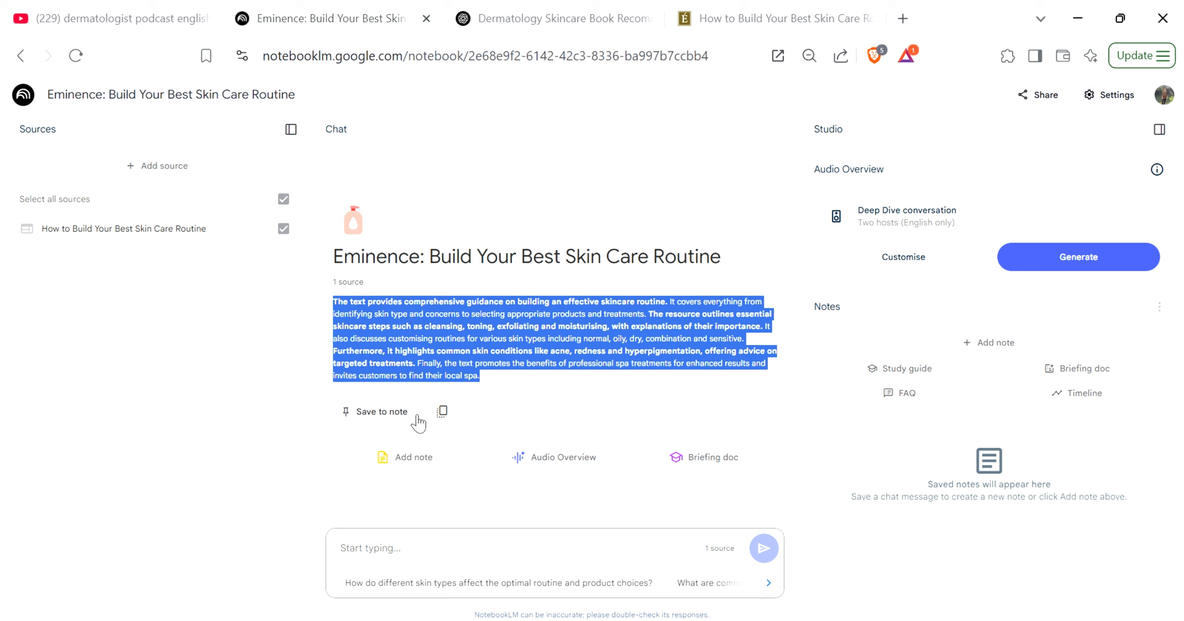
{"action": "left_click", "coordinate": [385, 416]}
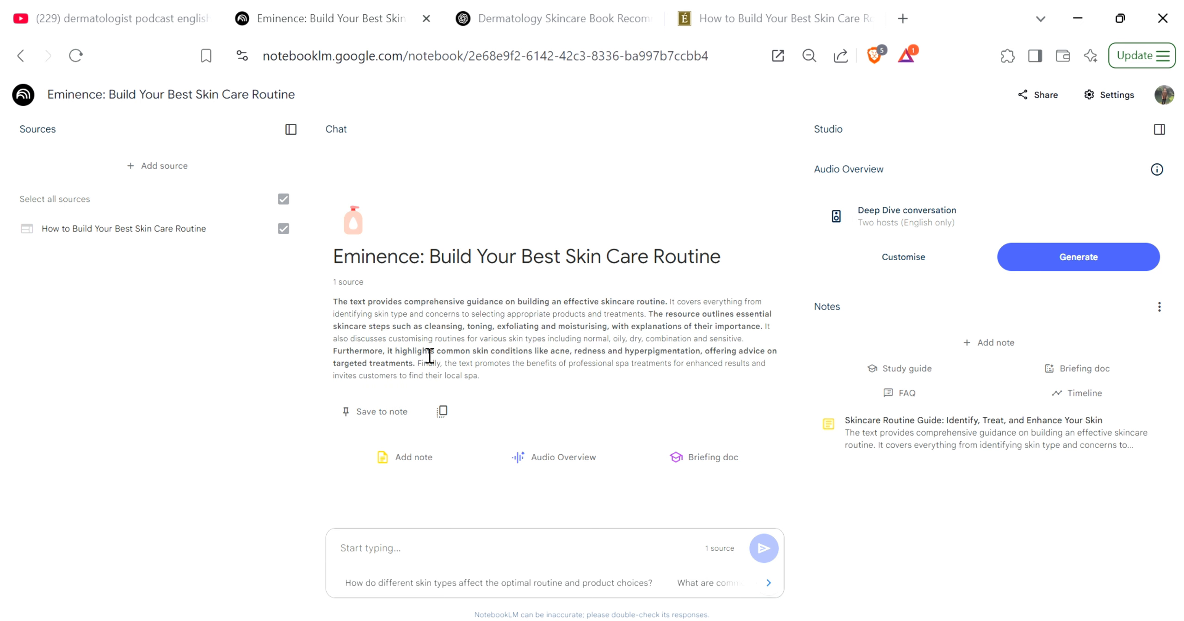
{"action": "left_click", "coordinate": [944, 441]}
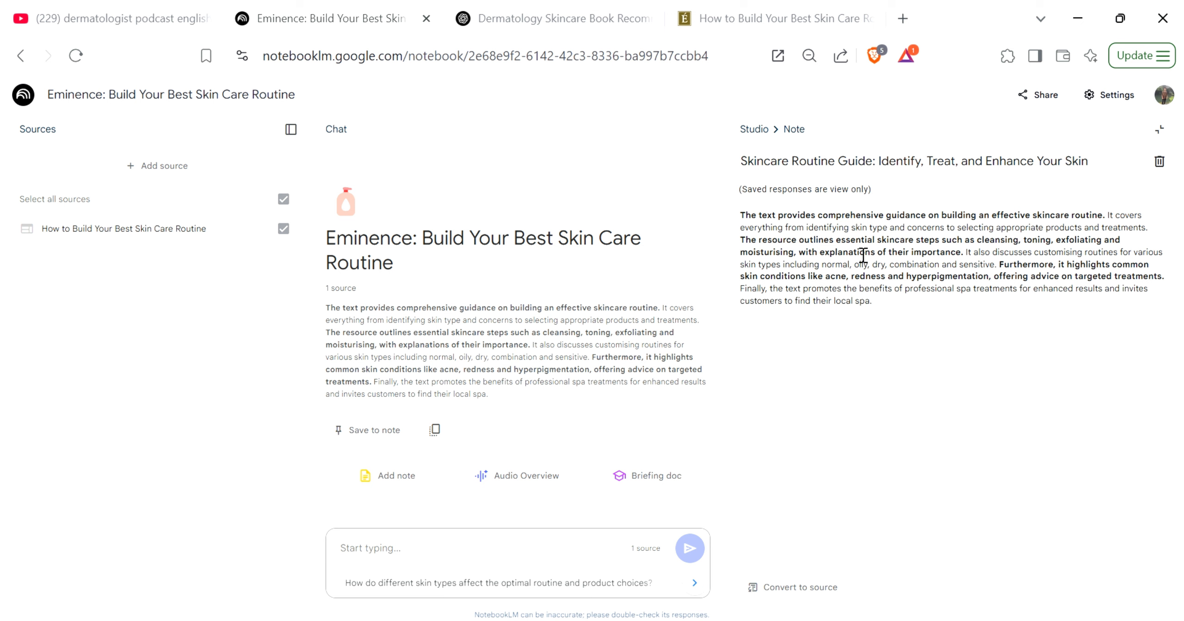
{"action": "left_click_drag", "start_coordinate": [872, 305], "coordinate": [728, 222]}
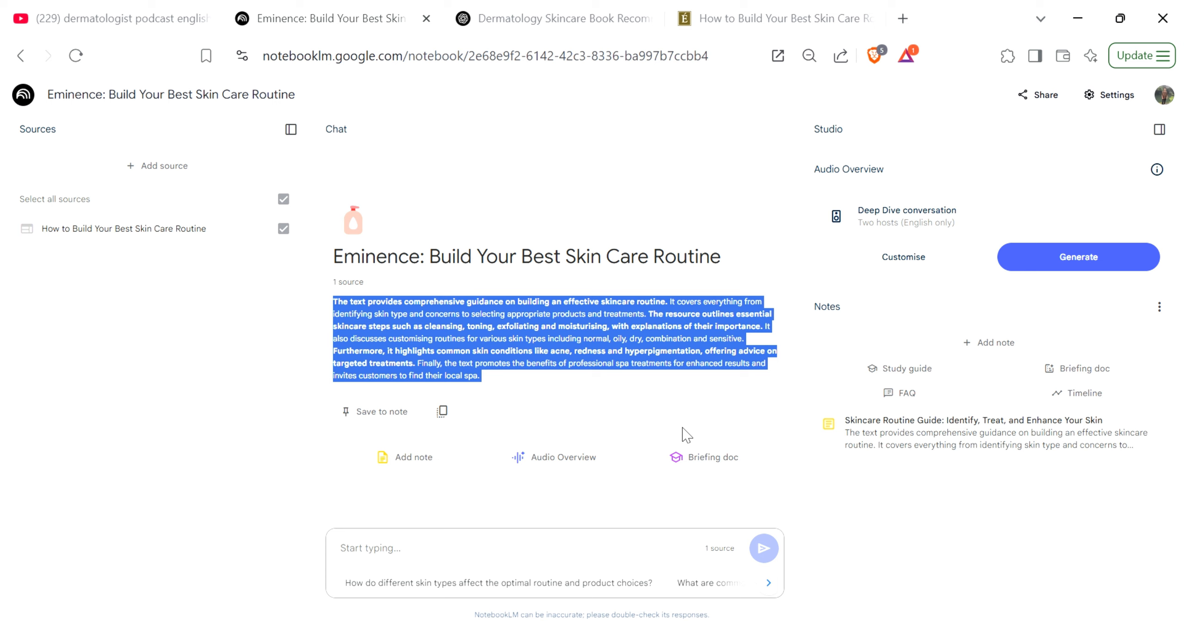
Generate a briefing doc from the skin care source and open the resulting note for reading.
{"action": "left_click", "coordinate": [676, 458]}
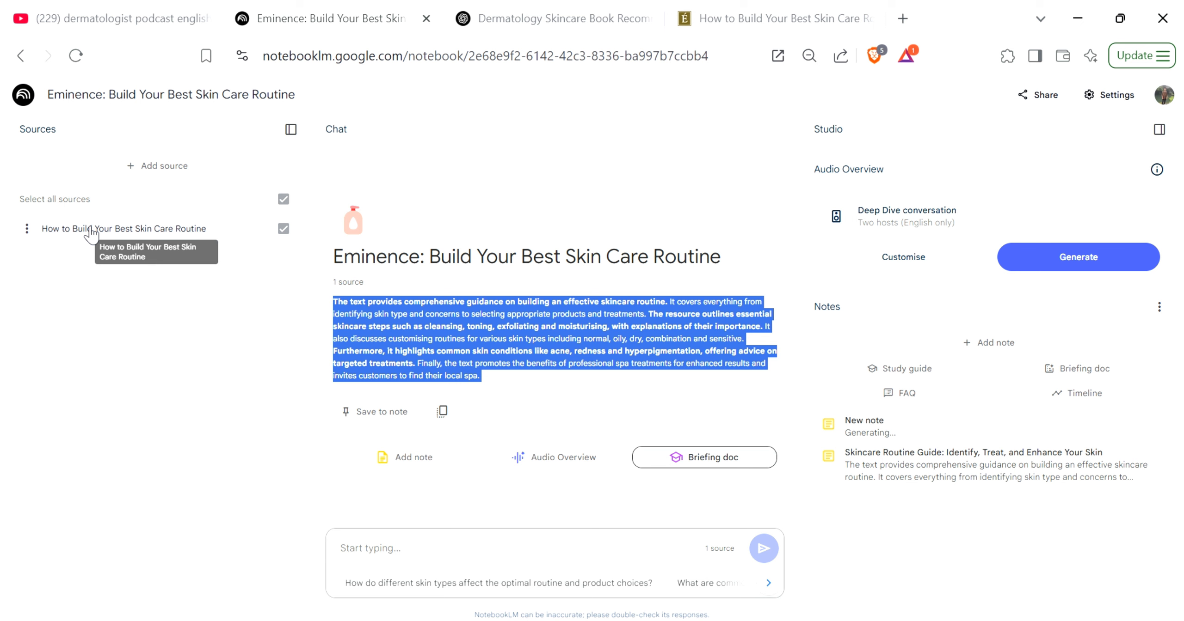
{"action": "triple_click", "coordinate": [391, 322]}
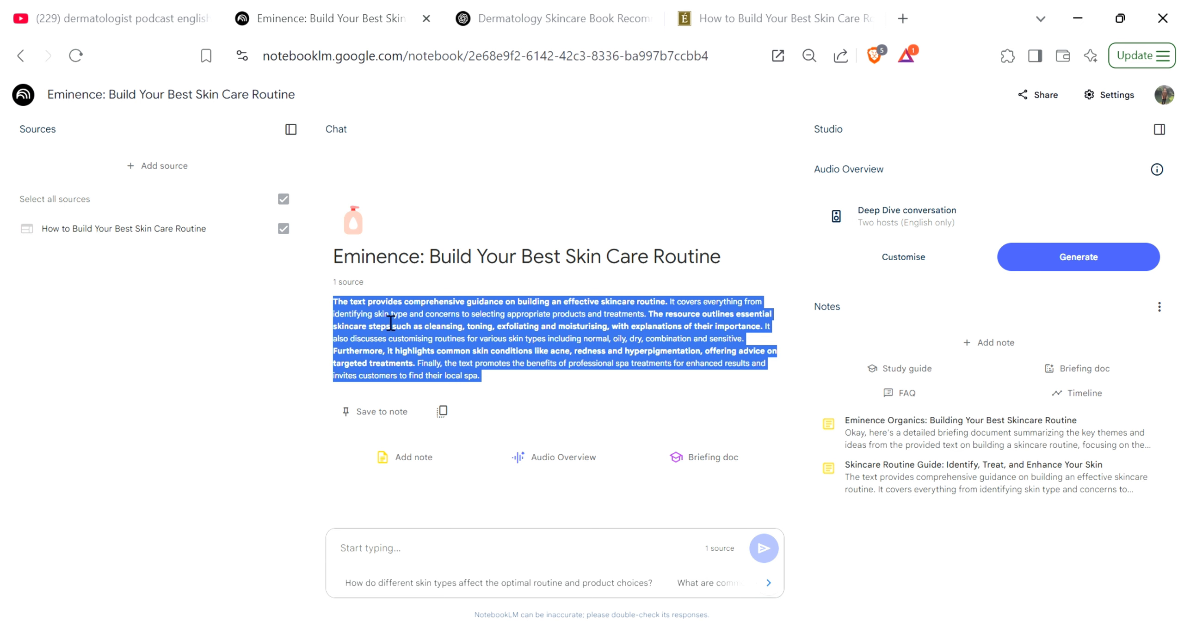
{"action": "left_click", "coordinate": [449, 341]}
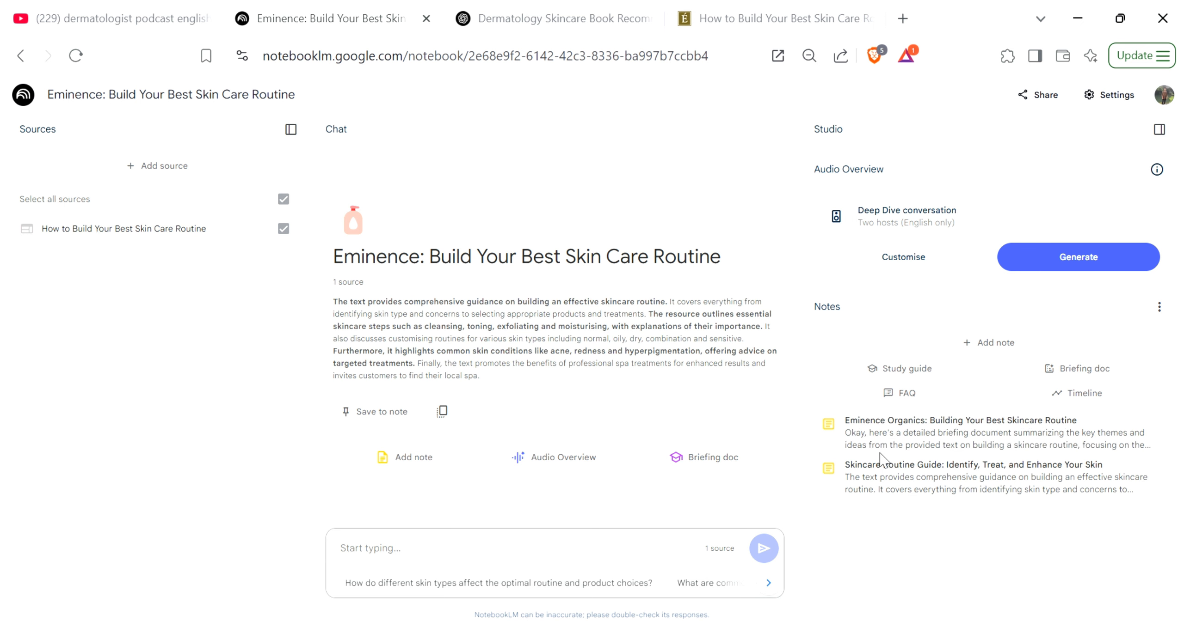
{"action": "left_click", "coordinate": [890, 432]}
{"action": "triple_click", "coordinate": [747, 230]}
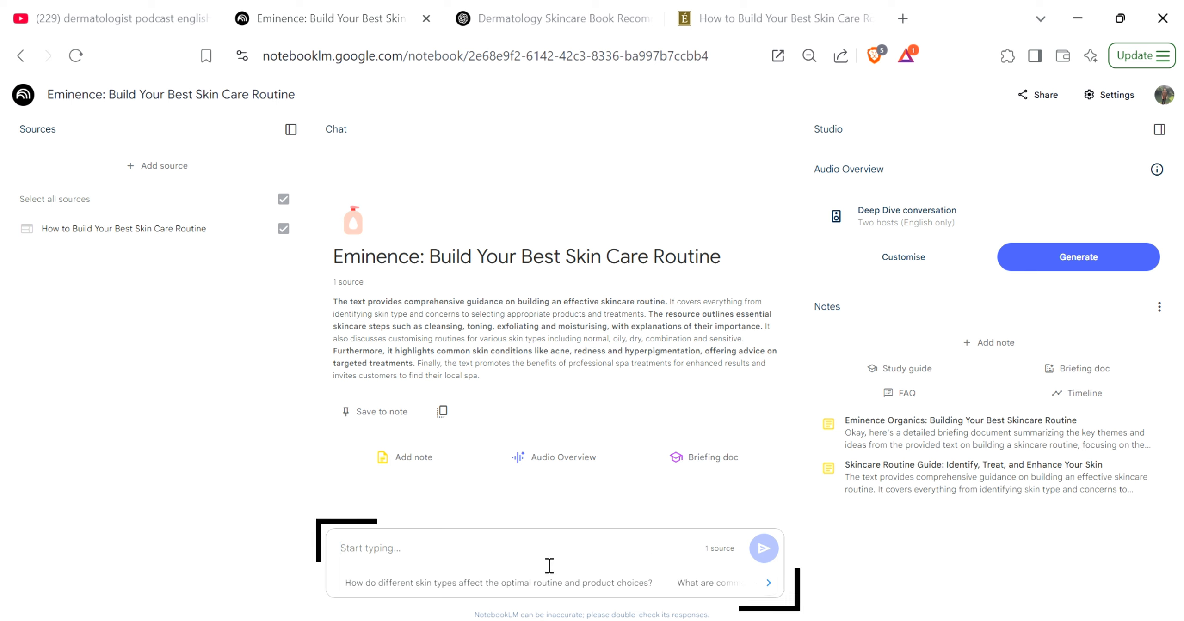
Ask the suggested chat question "What are common skin concerns, and how are they effectively addressed at home?".
{"action": "left_click", "coordinate": [535, 567]}
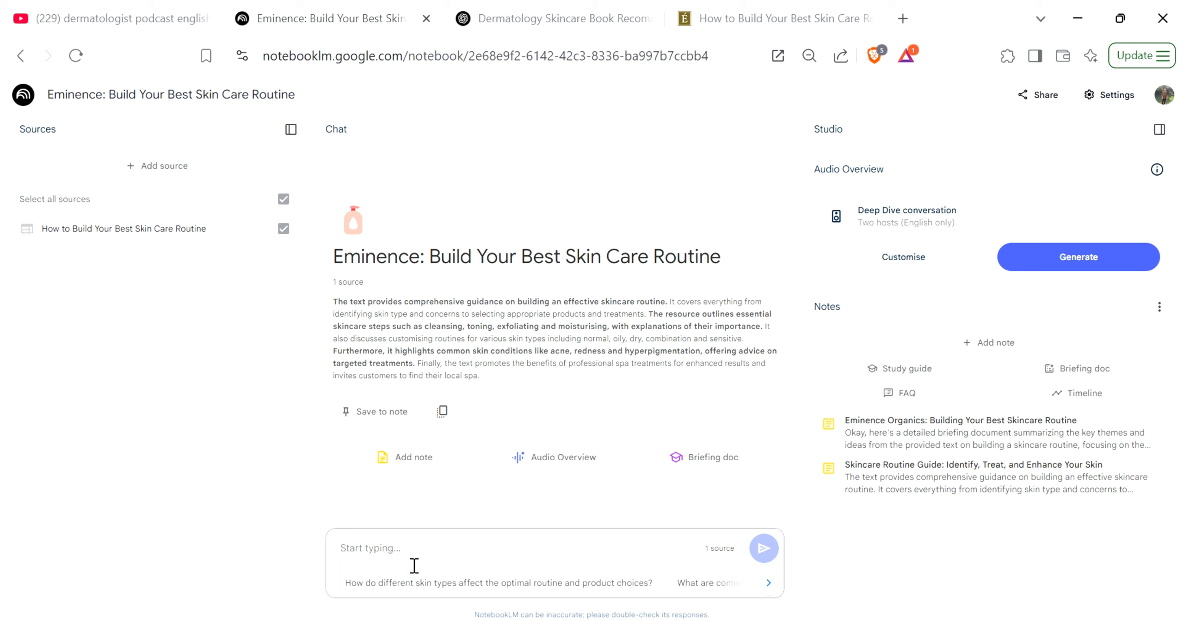
{"action": "left_click", "coordinate": [776, 584]}
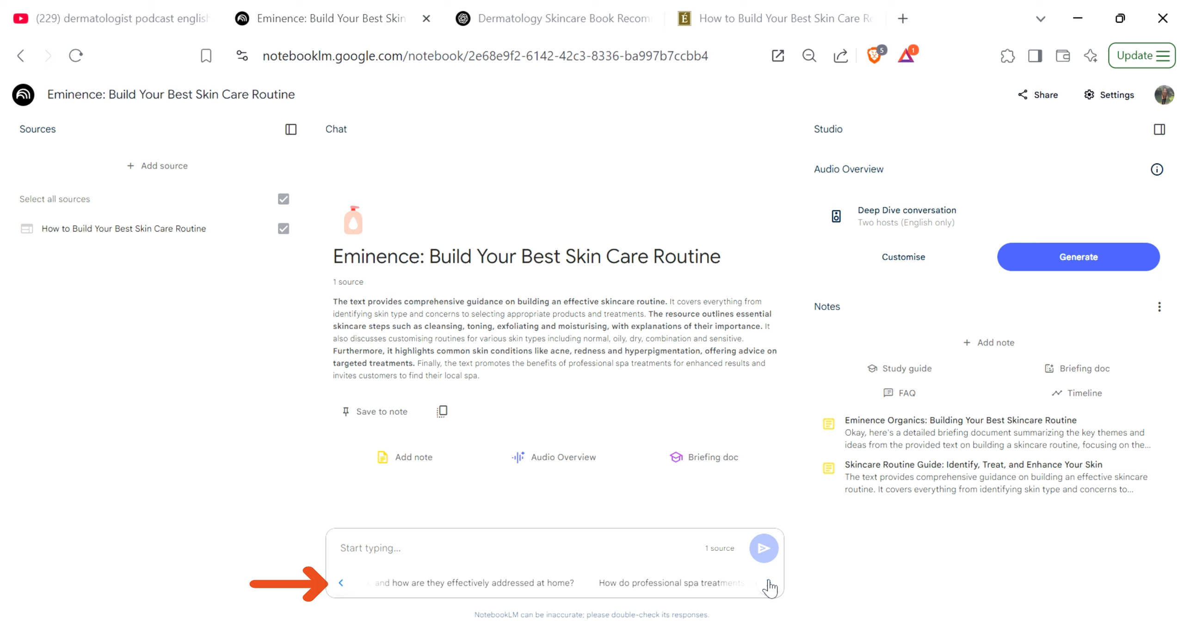
{"action": "left_click", "coordinate": [564, 583]}
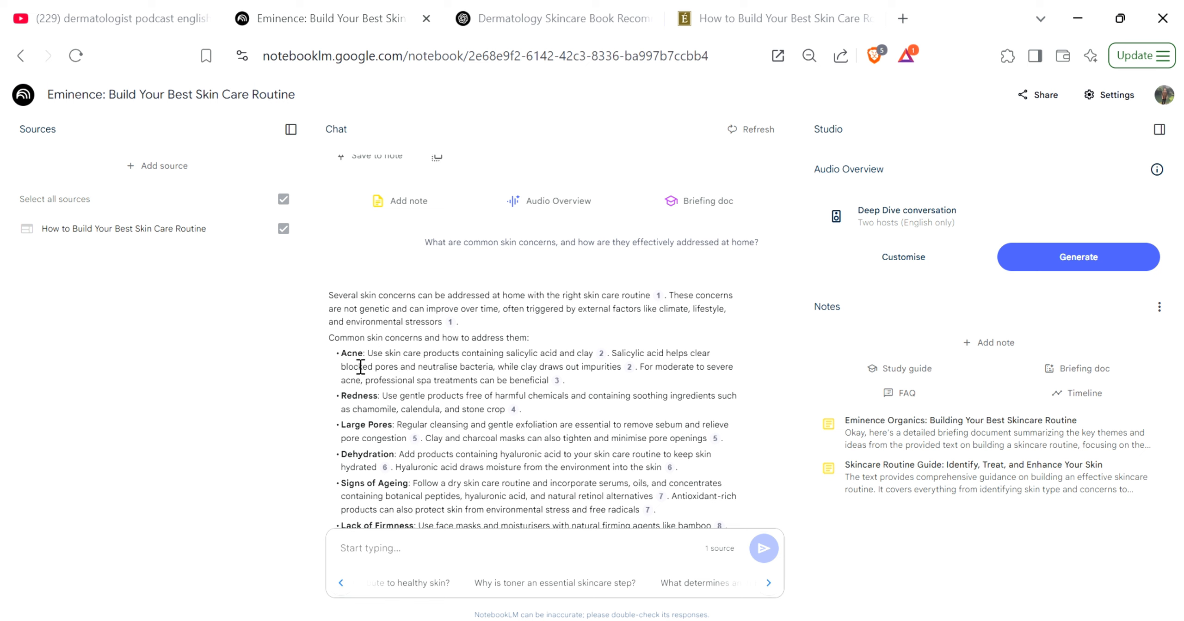
Read the acne and redness points in the chat answer and inspect their source citations.
{"action": "left_click_drag", "start_coordinate": [342, 354], "coordinate": [558, 393]}
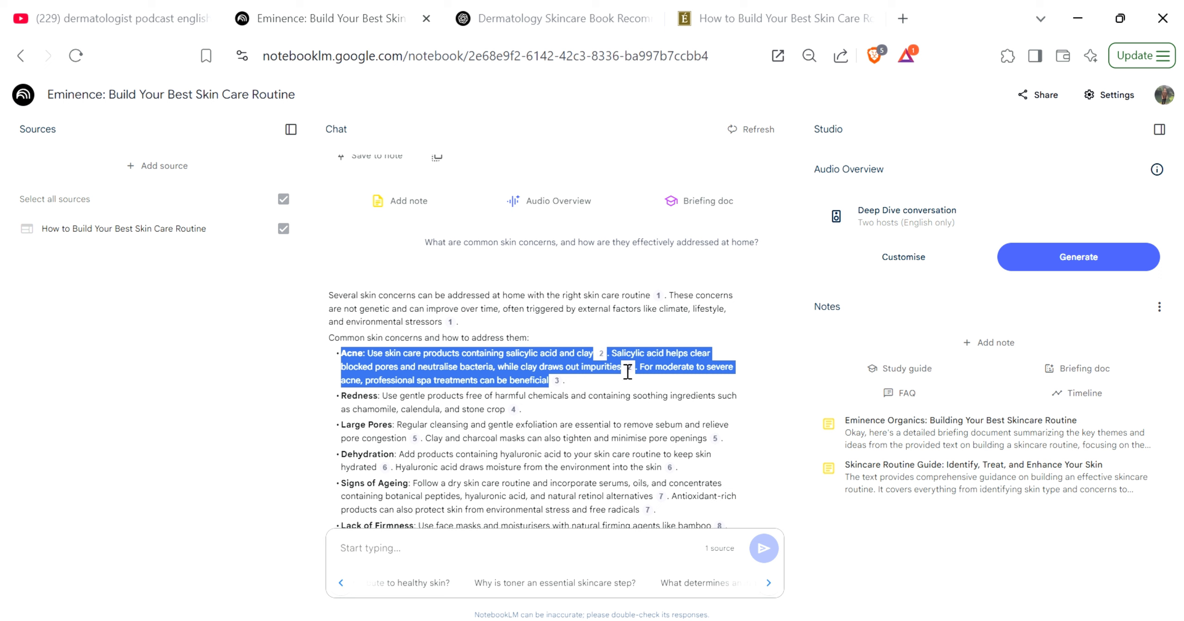
{"action": "mouse_move", "coordinate": [567, 382]}
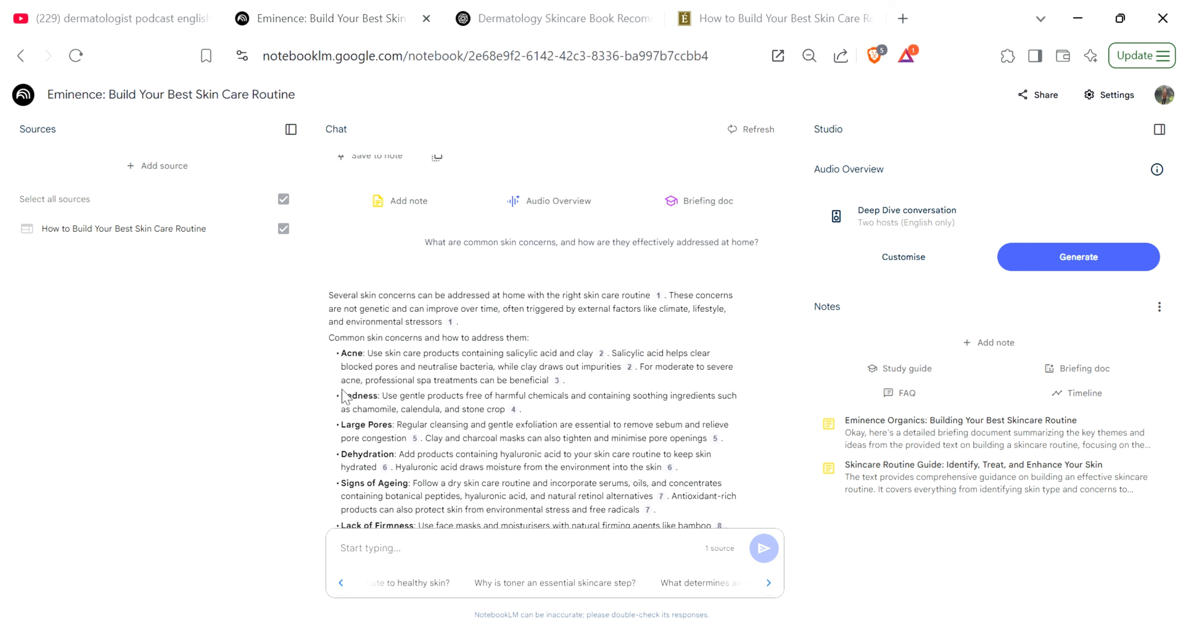
{"action": "left_click_drag", "start_coordinate": [342, 396], "coordinate": [513, 422]}
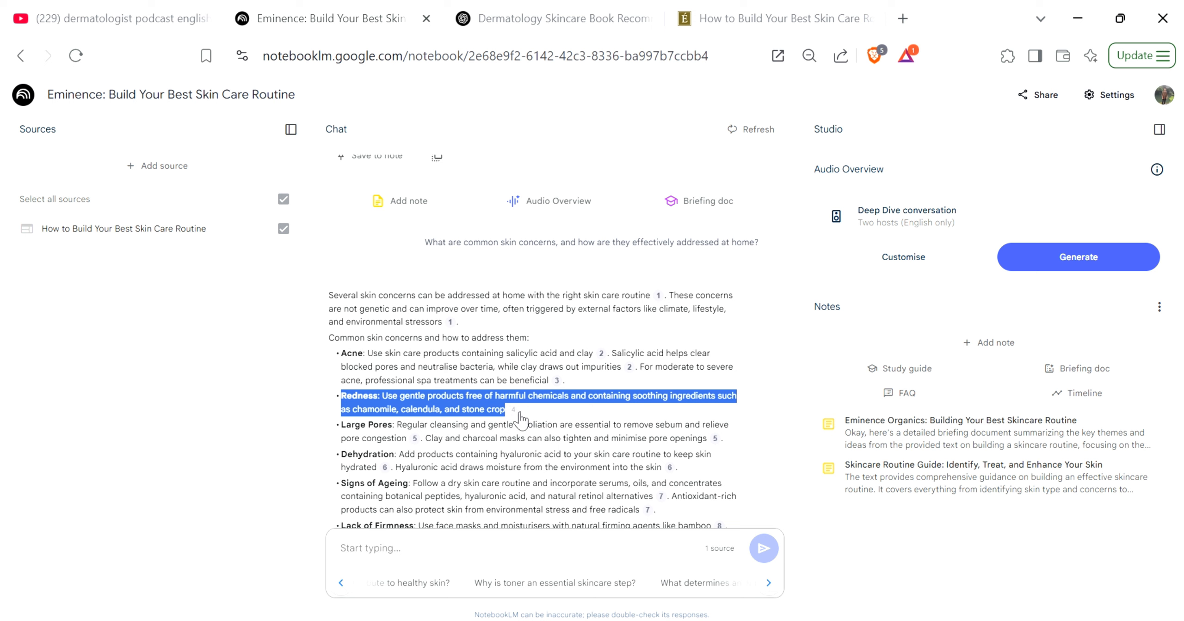
{"action": "mouse_move", "coordinate": [519, 414]}
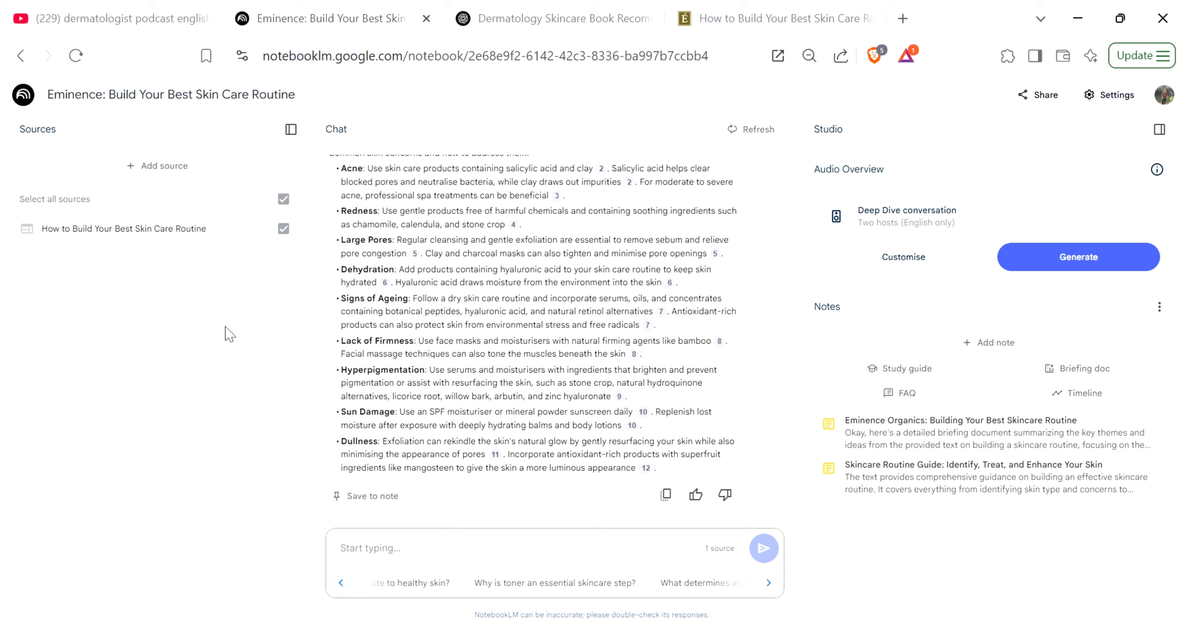
Switch to YouTube, copy the share link of the gut-skin connection video, and add it to the notebook as a source.
{"action": "left_click", "coordinate": [144, 25]}
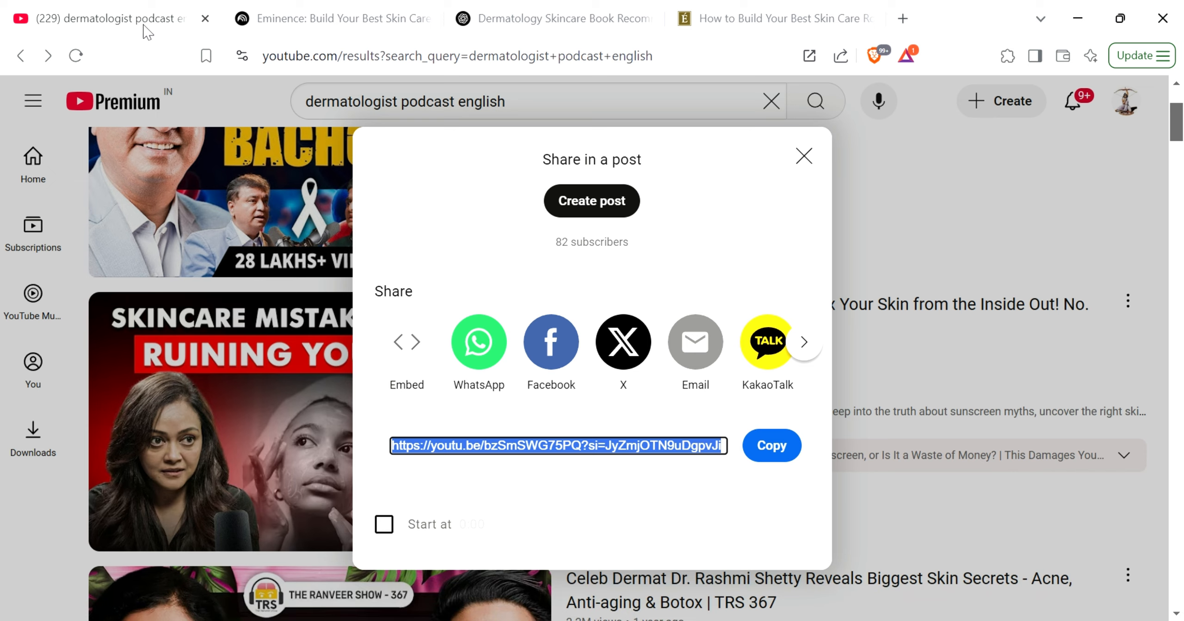
{"action": "left_click", "coordinate": [767, 444]}
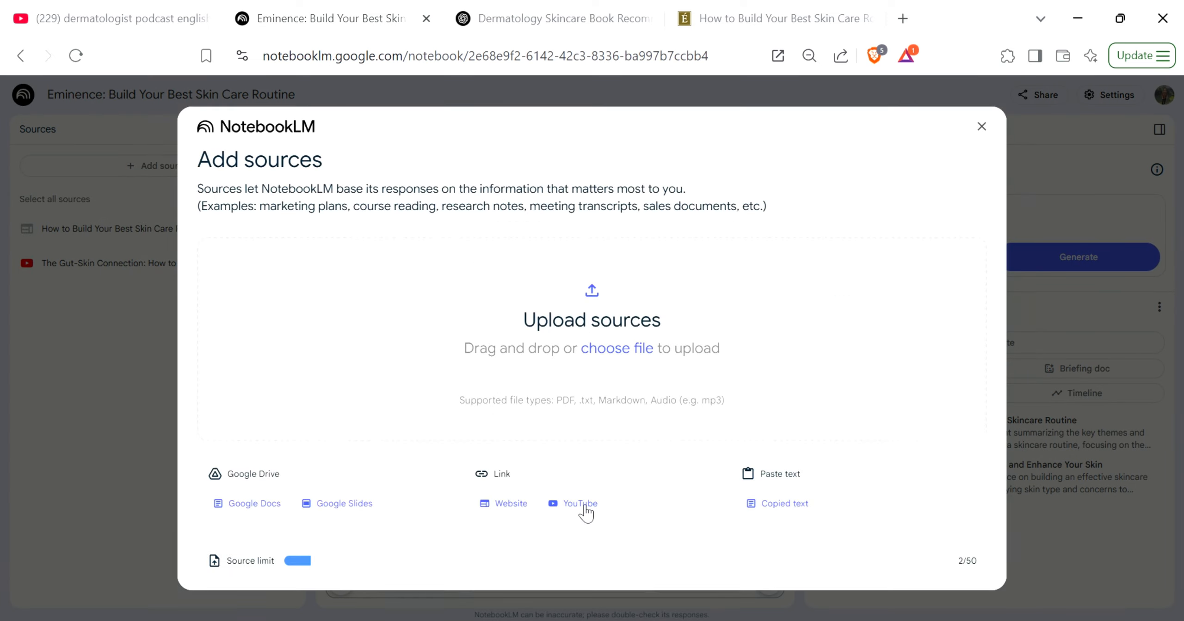
Add the dermatologist podcast and "Skin Care Products Exposed" YouTube videos to the notebook as sources.
{"action": "left_click", "coordinate": [580, 503]}
{"action": "key", "text": "ctrl+v"}
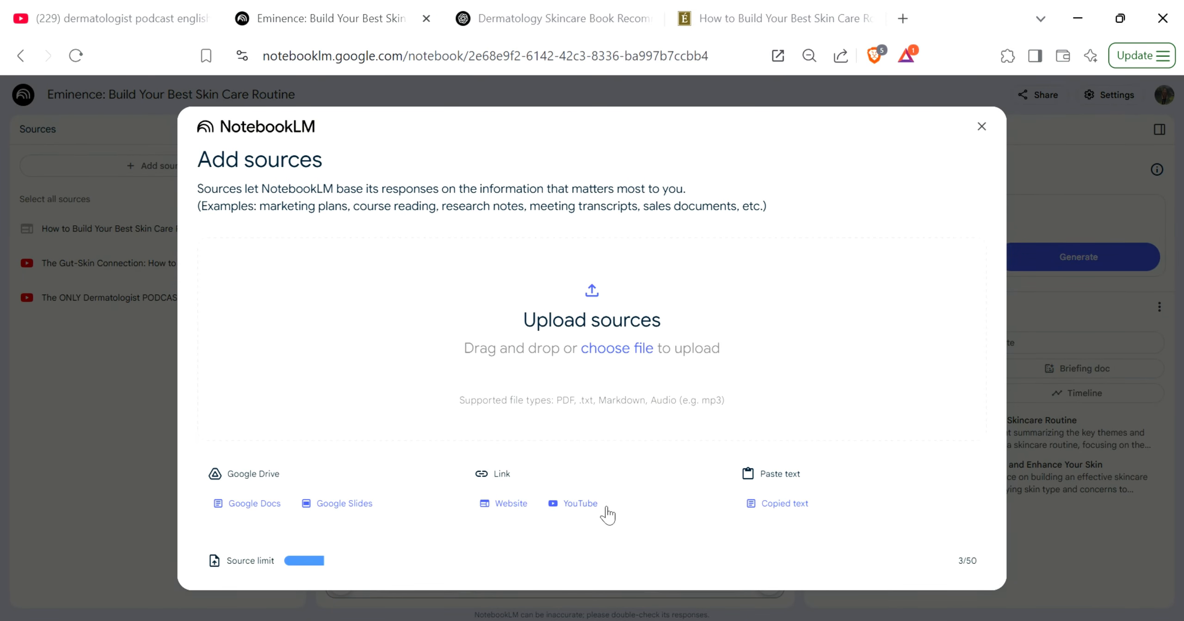
{"action": "left_click", "coordinate": [602, 510]}
{"action": "key", "text": "ctrl+v"}
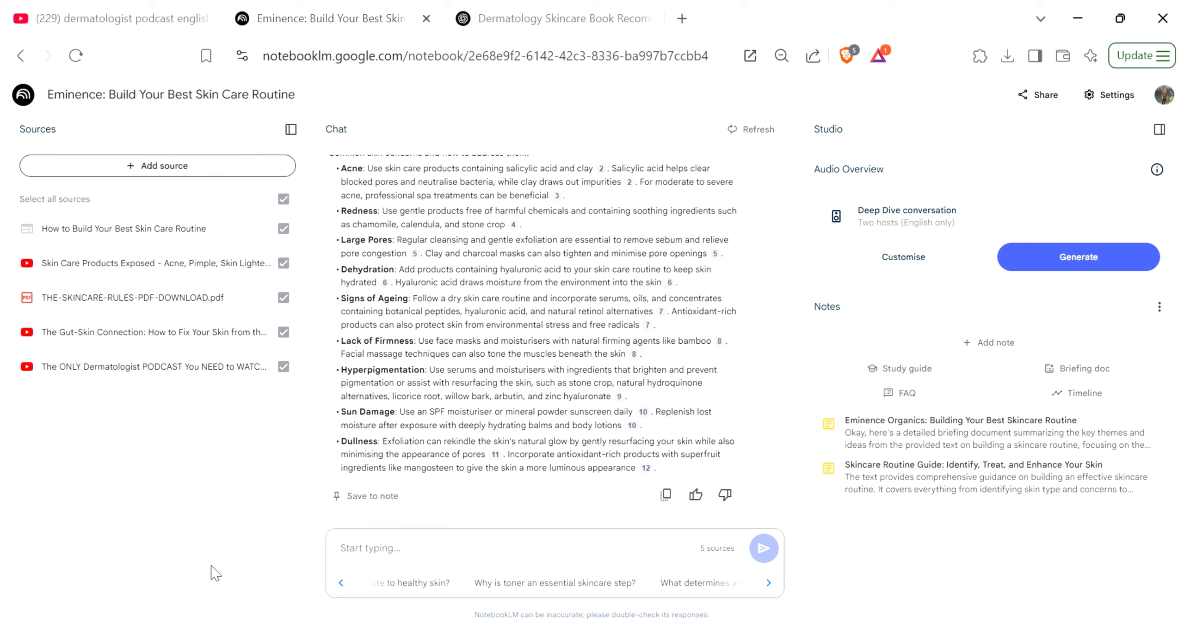
Try limiting the active sources to the "Skin Care Products Exposed" video and collapsing the side panels, and reselect all sources.
{"action": "left_click", "coordinate": [284, 368]}
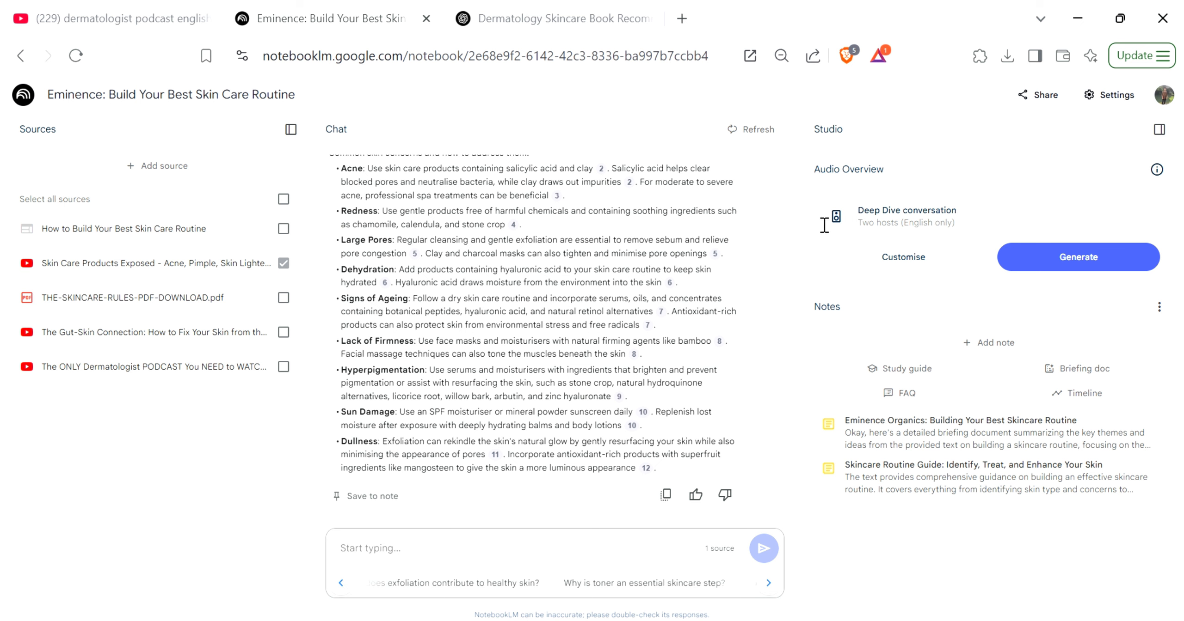
{"action": "left_click", "coordinate": [291, 129]}
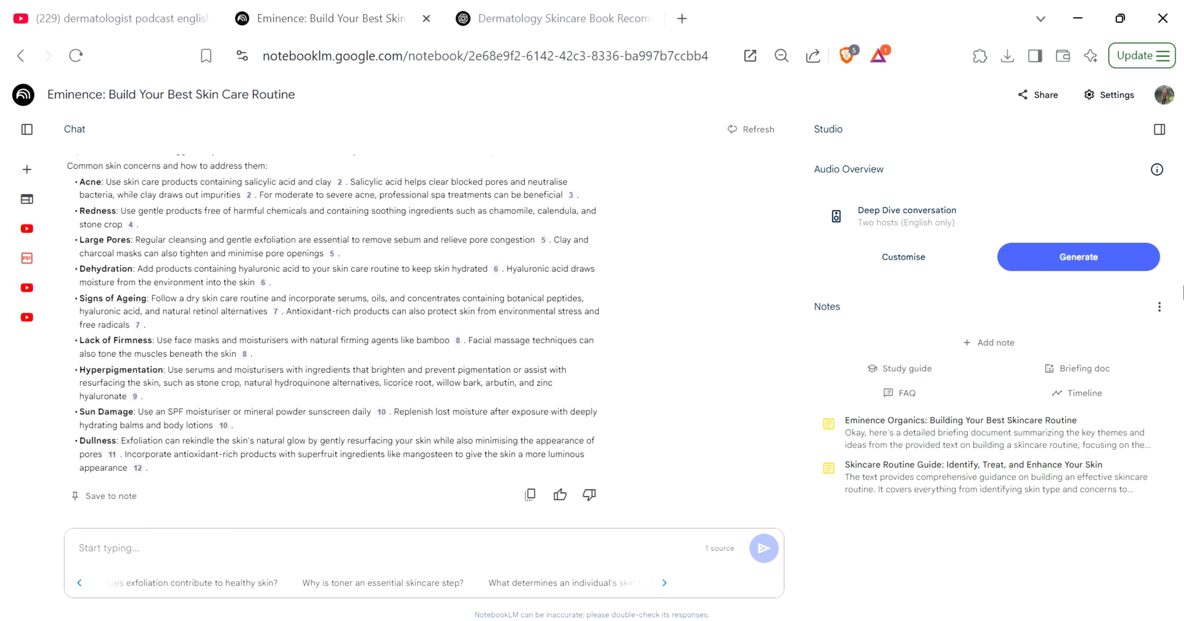
{"action": "left_click", "coordinate": [1161, 129]}
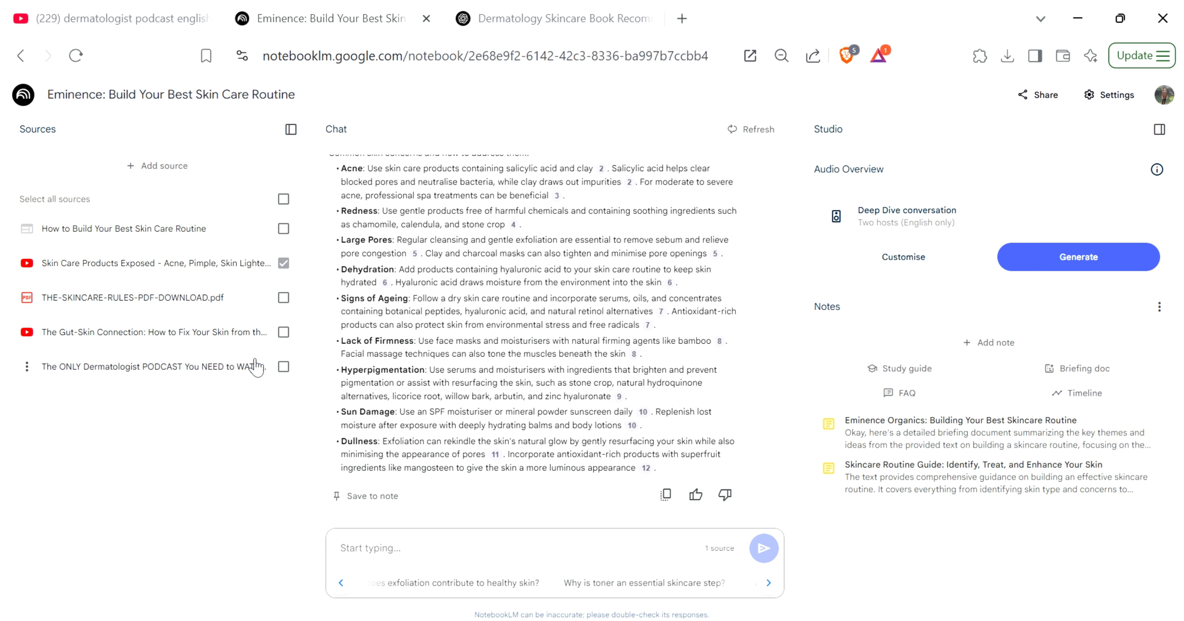
{"action": "left_click", "coordinate": [284, 198]}
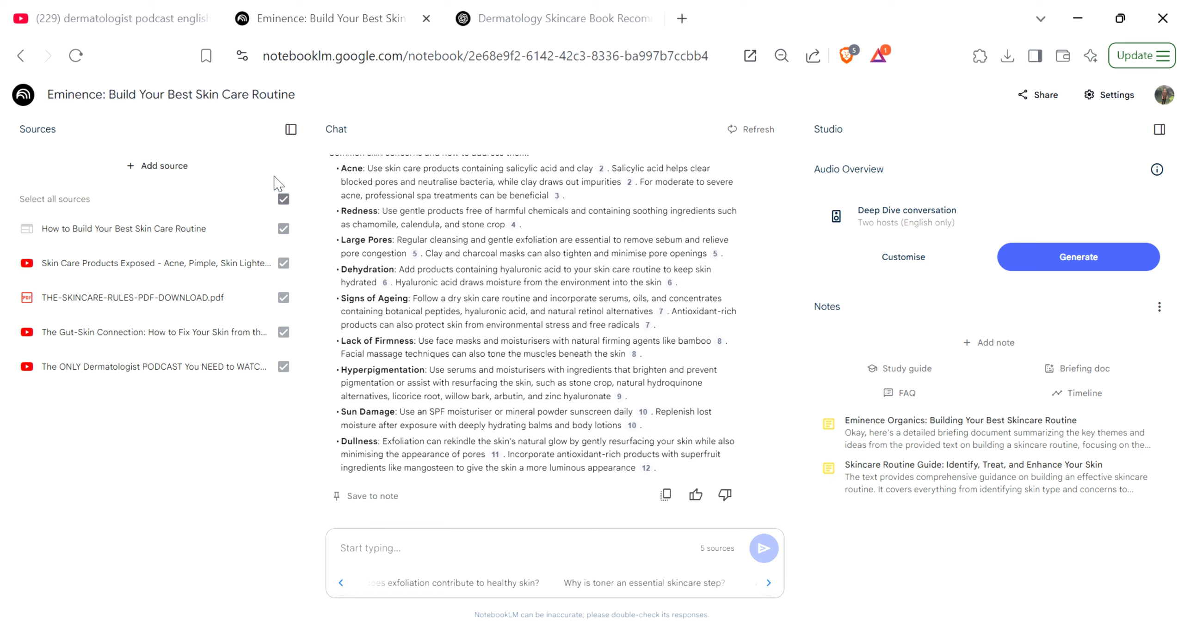
{"action": "left_click", "coordinate": [292, 134]}
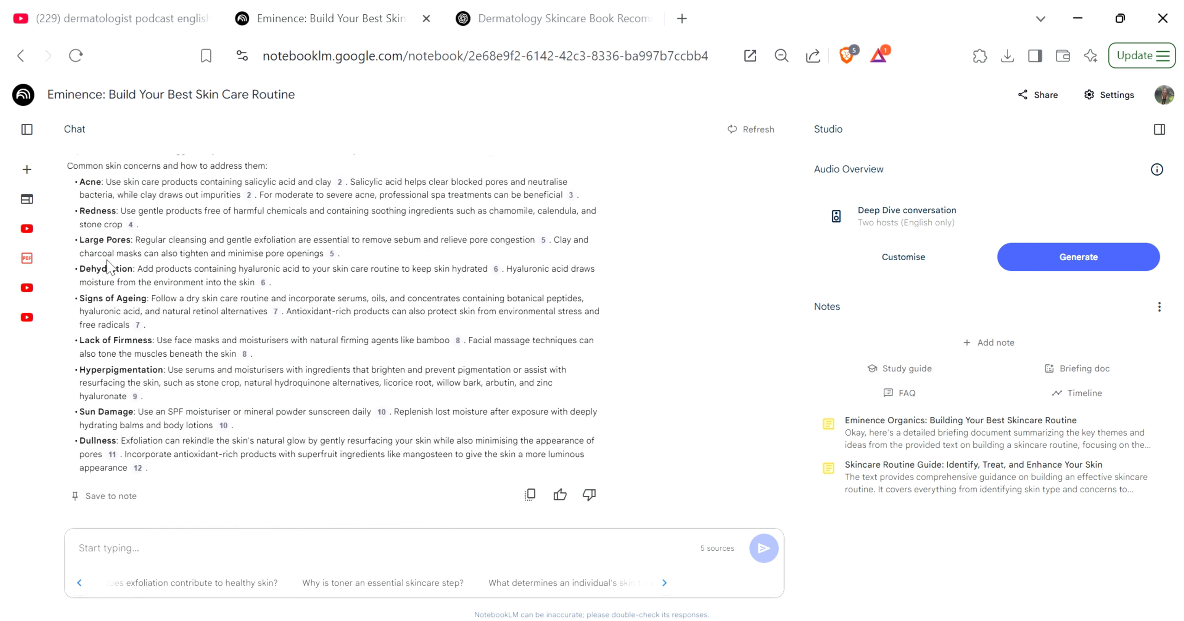
Review the skin concerns listed in the chat answer and generate a Deep Dive audio overview from all sources.
{"action": "left_click_drag", "start_coordinate": [79, 182], "coordinate": [571, 403]}
{"action": "left_click", "coordinate": [640, 344]}
{"action": "left_click_drag", "start_coordinate": [820, 169], "coordinate": [980, 172]}
{"action": "left_click", "coordinate": [979, 172]}
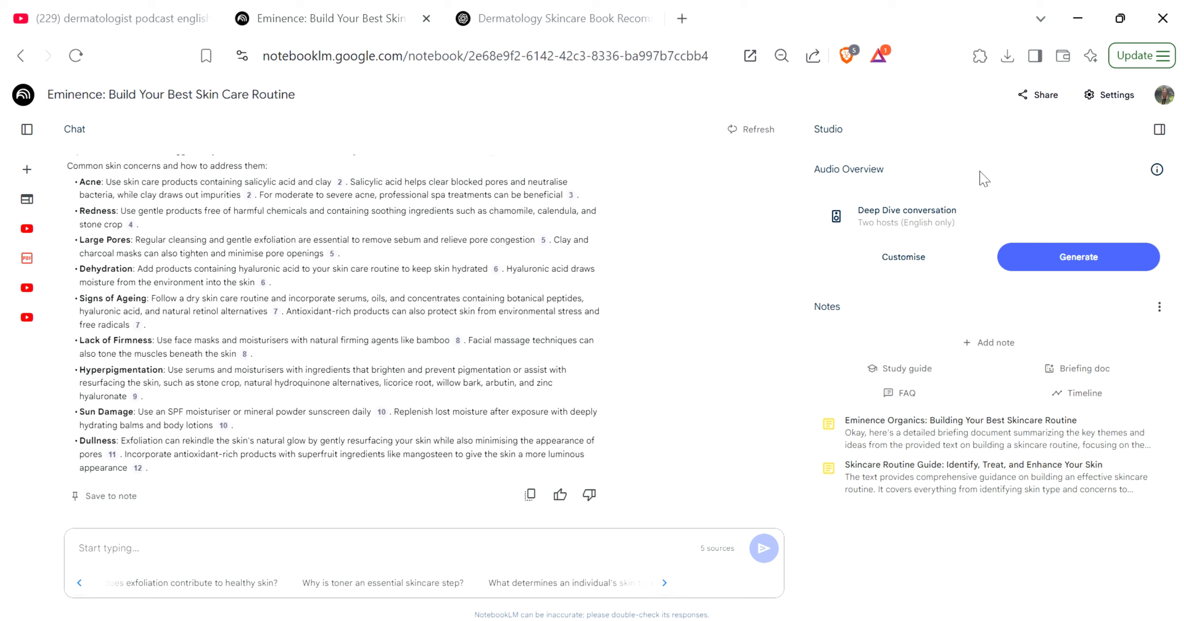
{"action": "left_click", "coordinate": [1076, 259]}
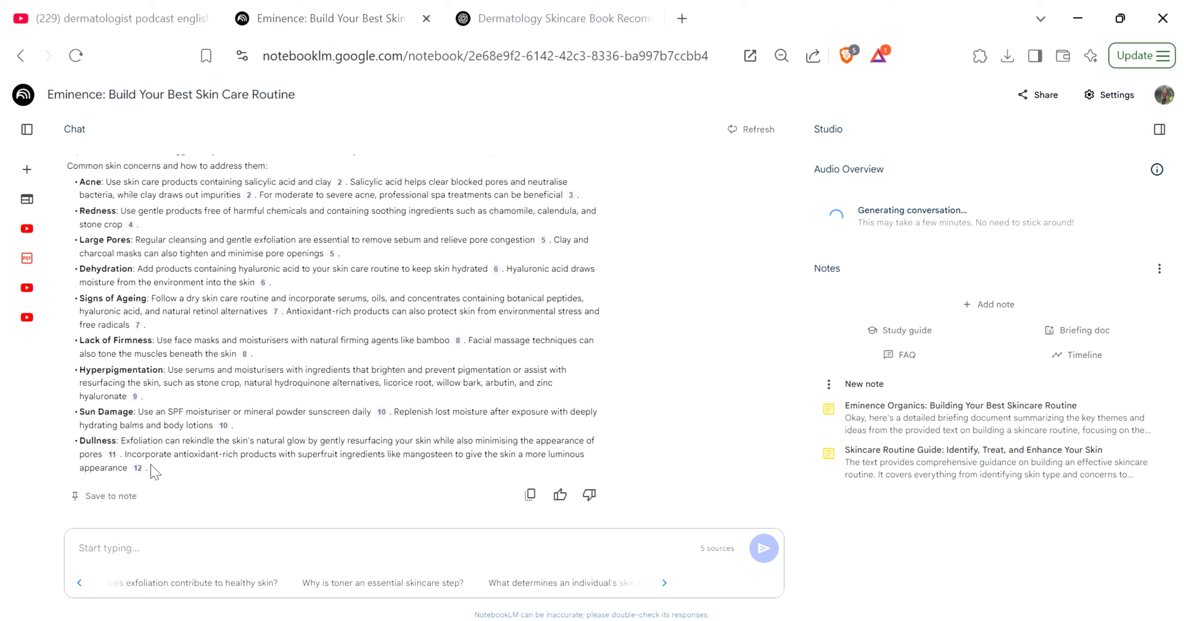
Copy the skin concerns list, from Acne to Dullness, from the chat answer into a new note.
{"action": "left_click_drag", "start_coordinate": [155, 471], "coordinate": [88, 195]}
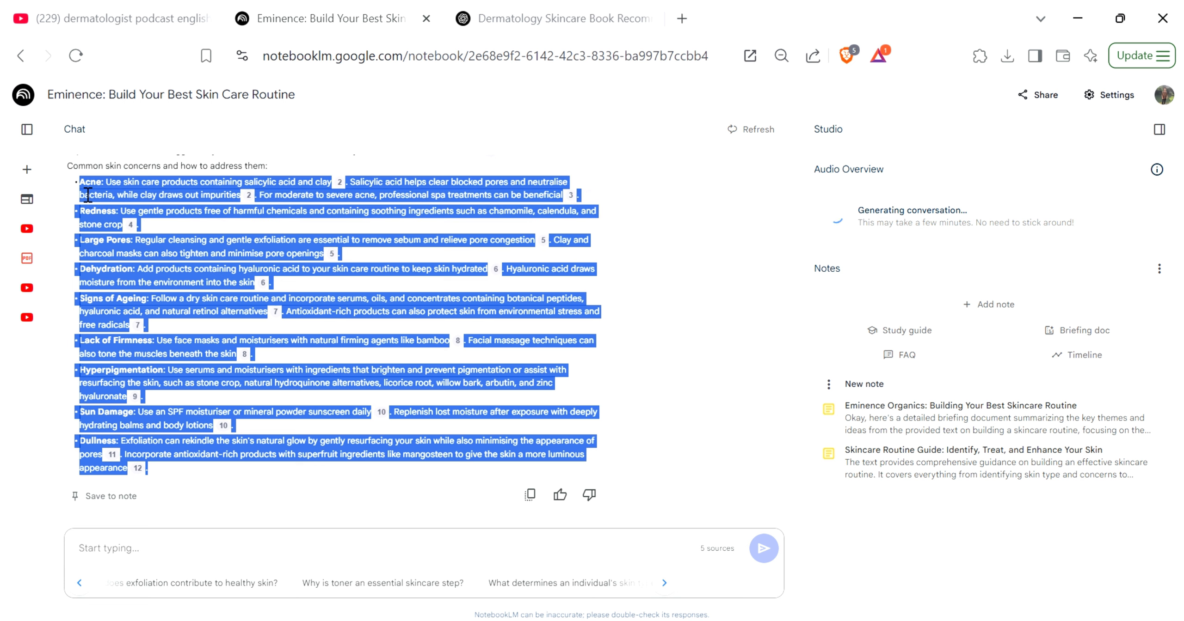
{"action": "left_click", "coordinate": [943, 542]}
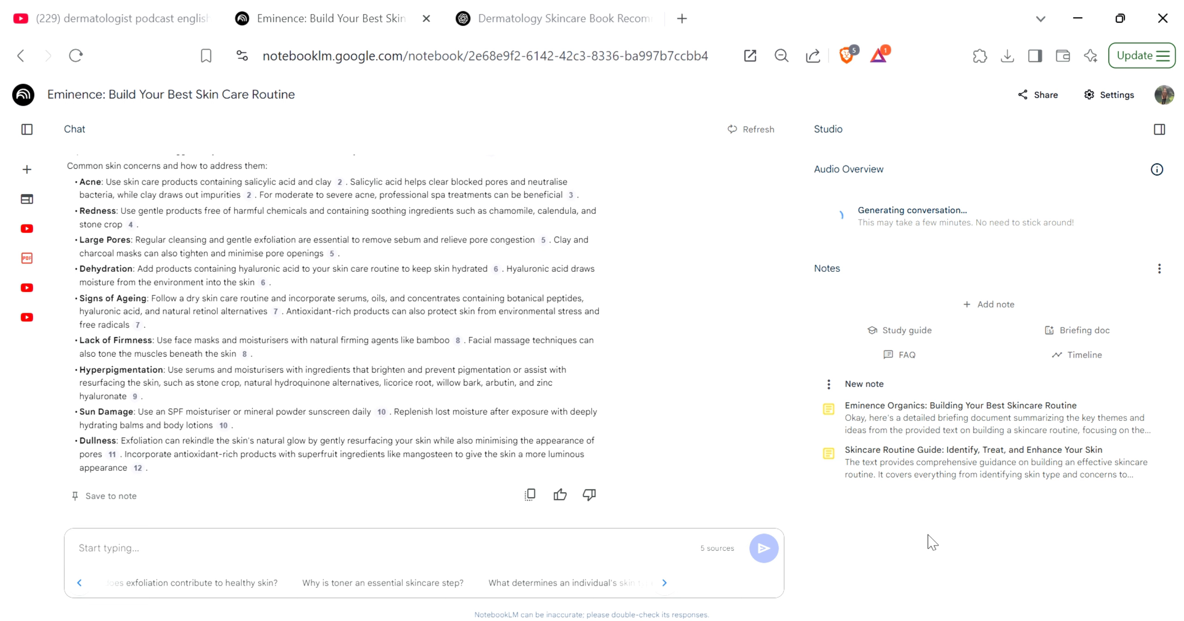
{"action": "left_click", "coordinate": [1004, 313]}
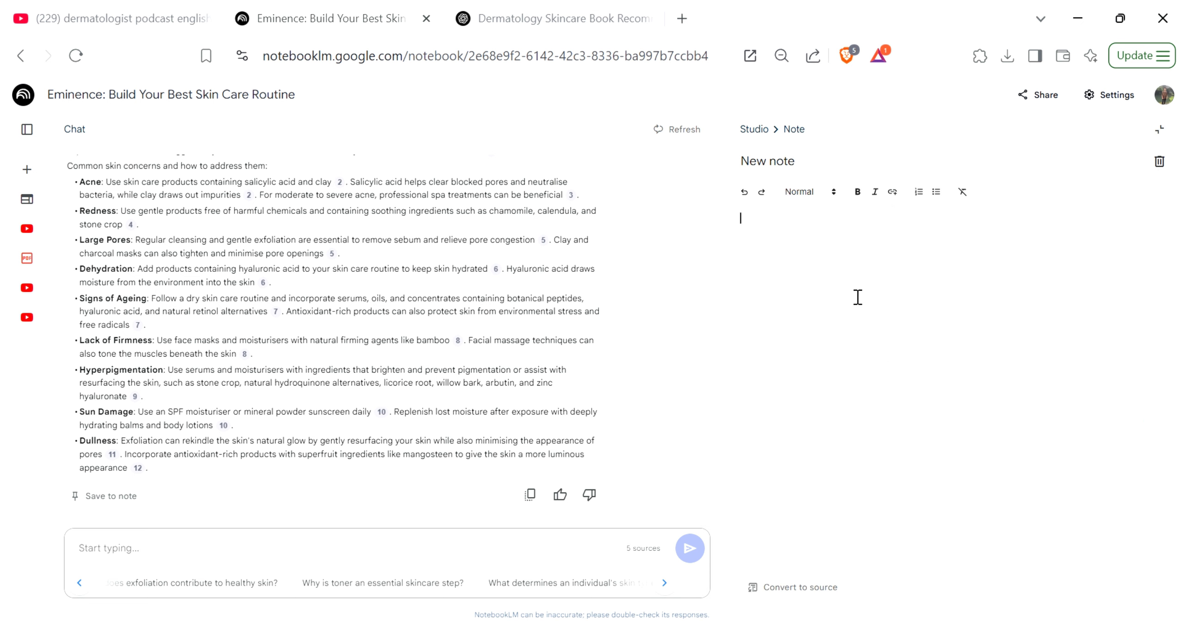
{"action": "key", "text": "ctrl+v"}
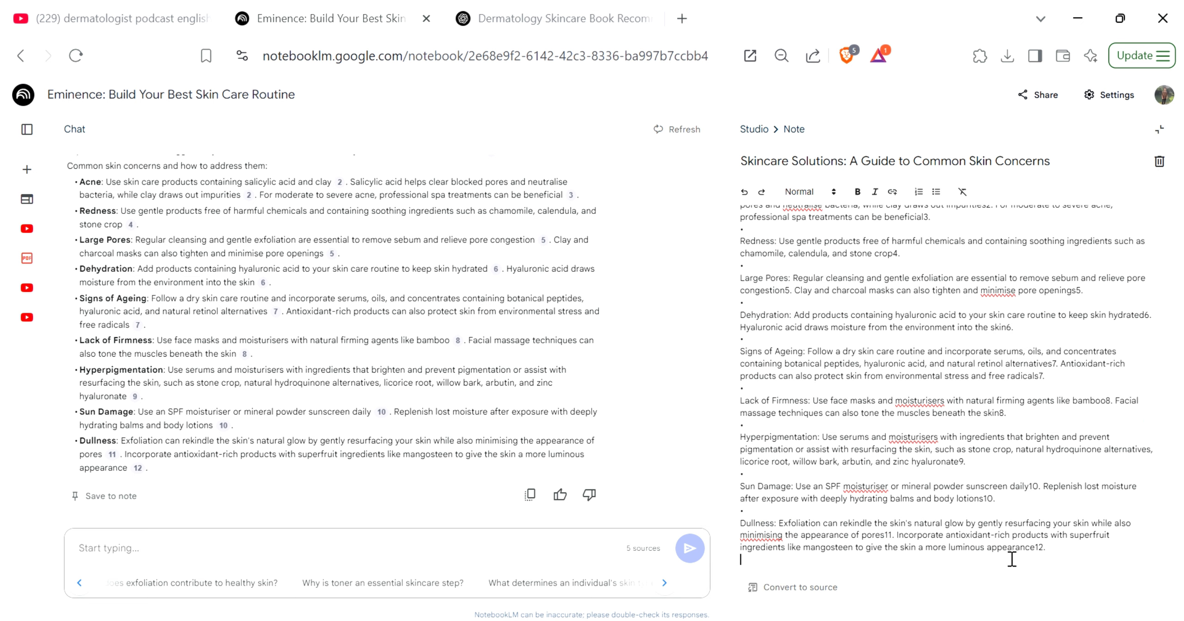
Convert the skin concerns note into a source with the source list showing.
{"action": "key", "text": "ctrl+a"}
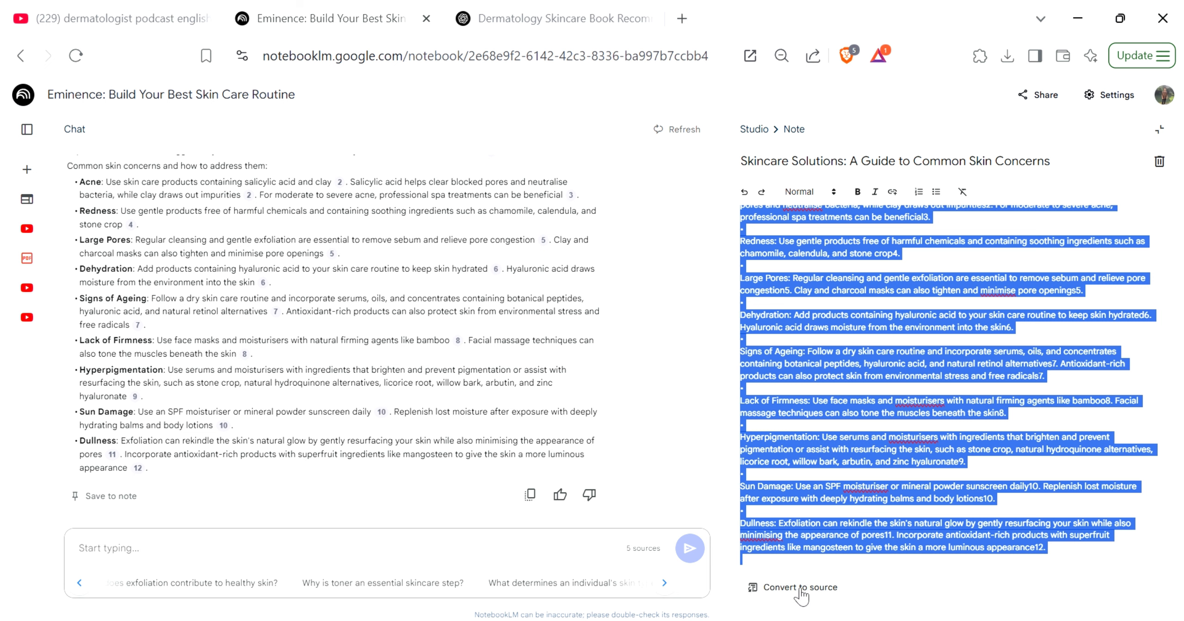
{"action": "left_click", "coordinate": [27, 129]}
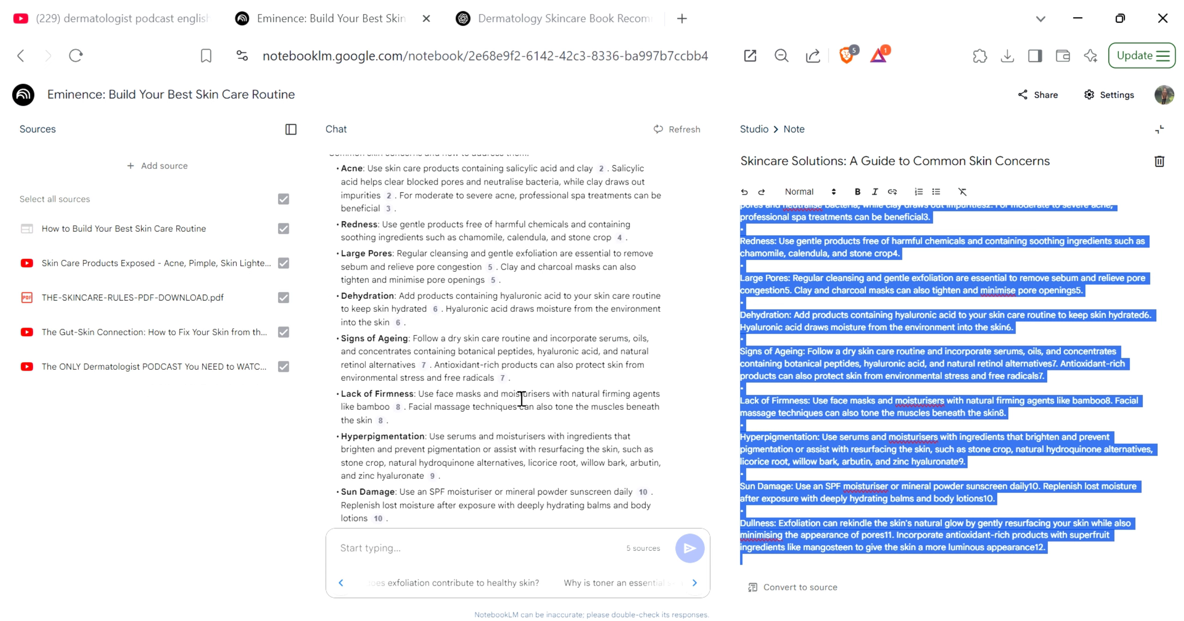
{"action": "left_click", "coordinate": [804, 591]}
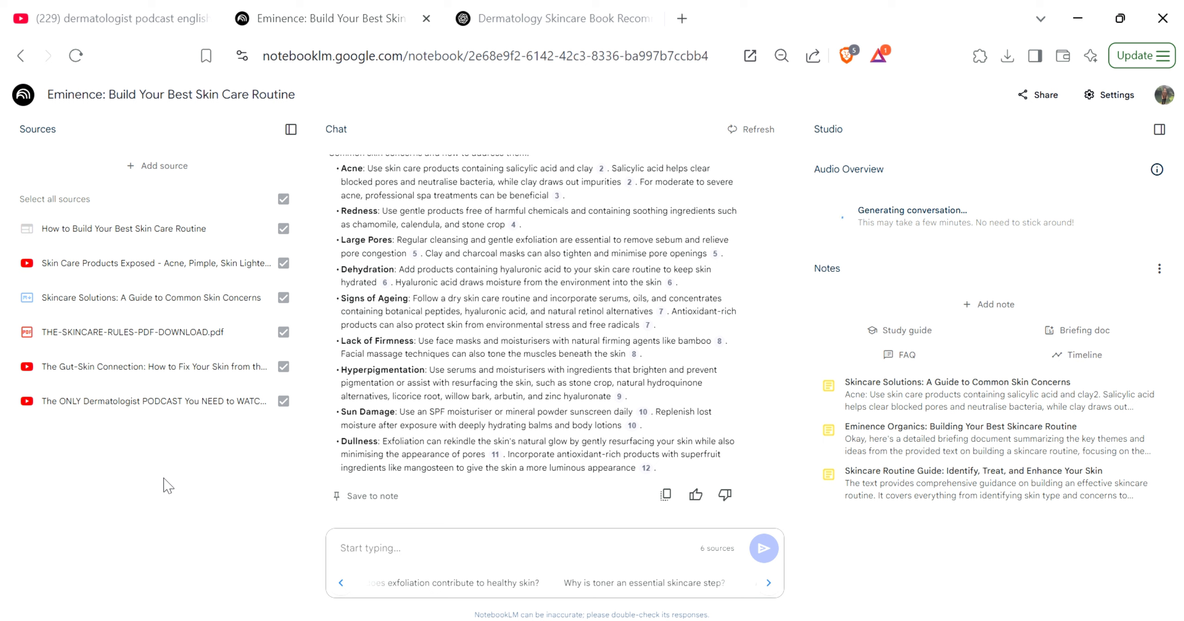
Generate a study guide from all selected sources and open the resulting note to skim its sections.
{"action": "left_click", "coordinate": [923, 340]}
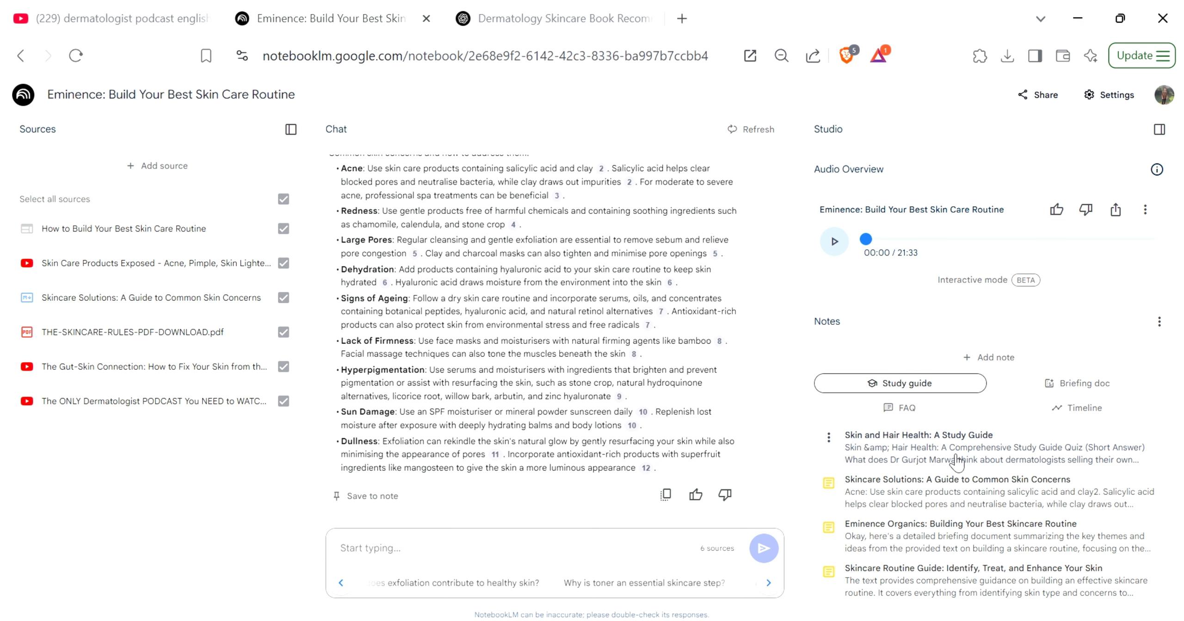
{"action": "left_click", "coordinate": [900, 460]}
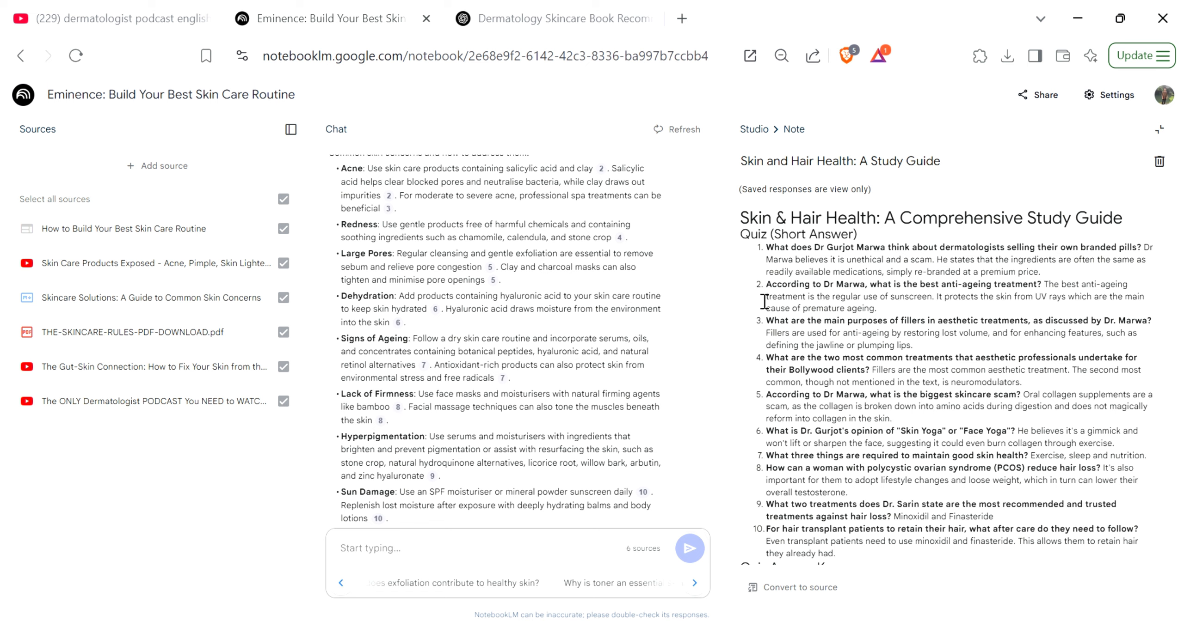
{"action": "scroll", "coordinate": [804, 305], "scroll_direction": "down", "scroll_amount": 4}
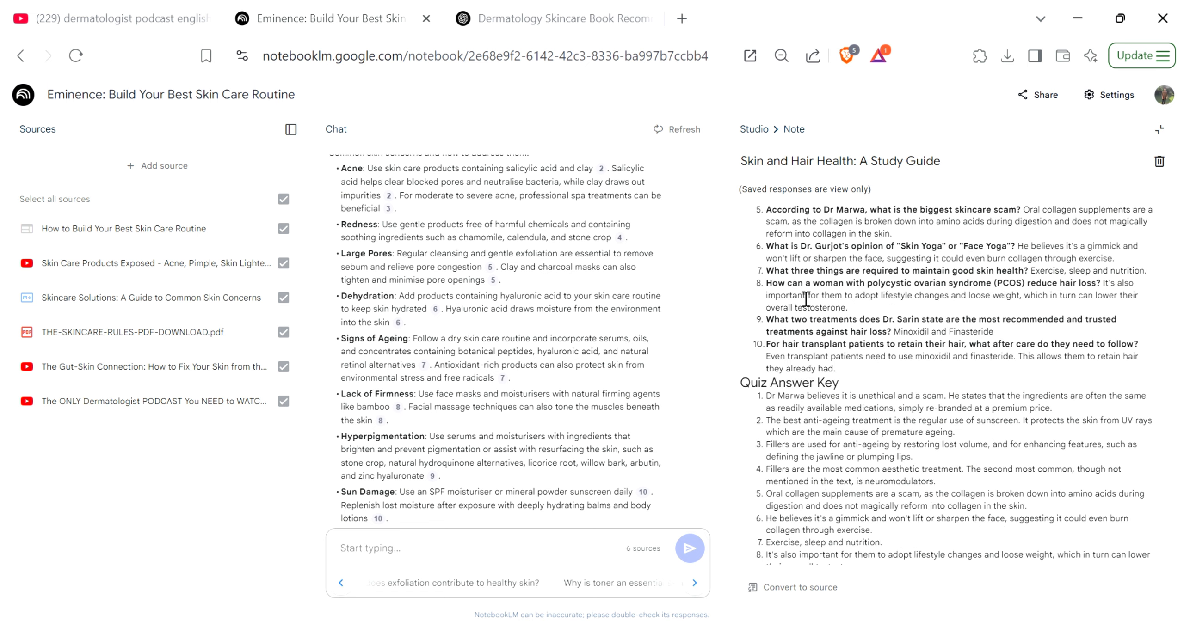
{"action": "scroll", "coordinate": [825, 358], "scroll_direction": "down", "scroll_amount": 15}
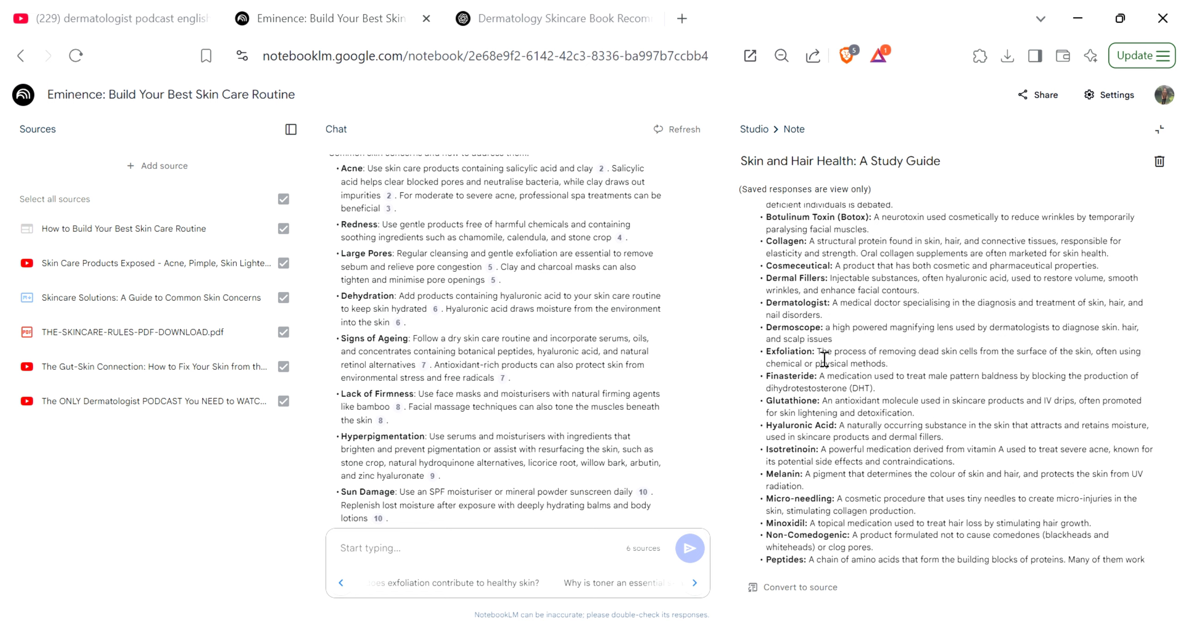
{"action": "scroll", "coordinate": [825, 363], "scroll_direction": "up", "scroll_amount": 7}
{"action": "scroll", "coordinate": [825, 363], "scroll_direction": "up", "scroll_amount": 15}
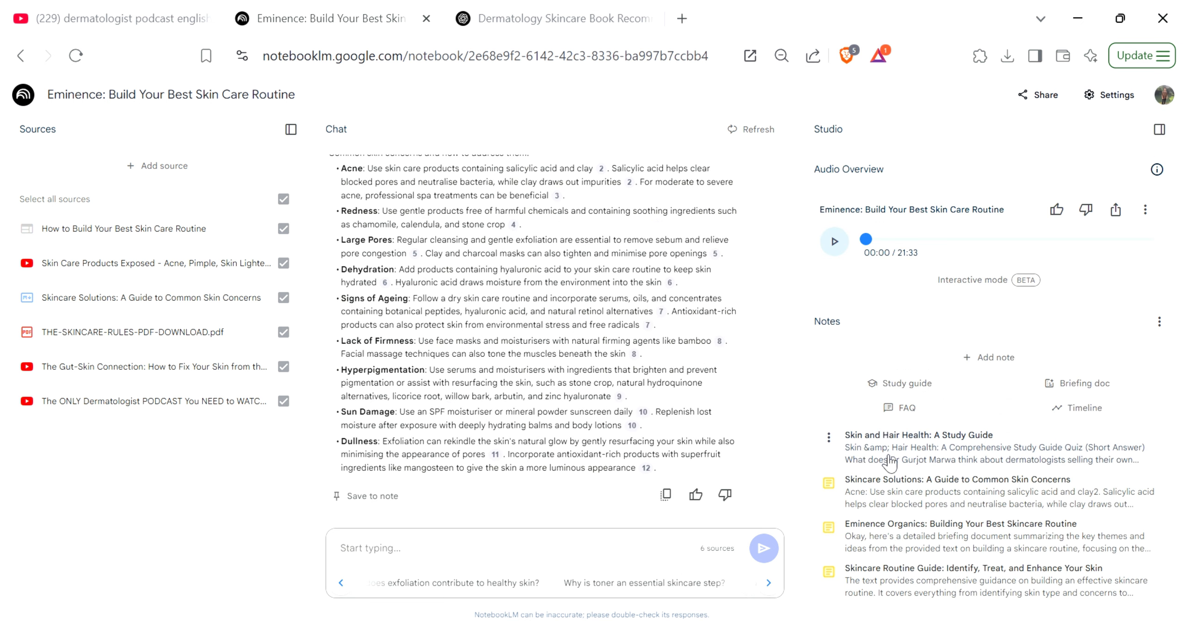
Reopen the study guide and examine its short-answer quiz and the quiz answer key.
{"action": "left_click", "coordinate": [922, 457]}
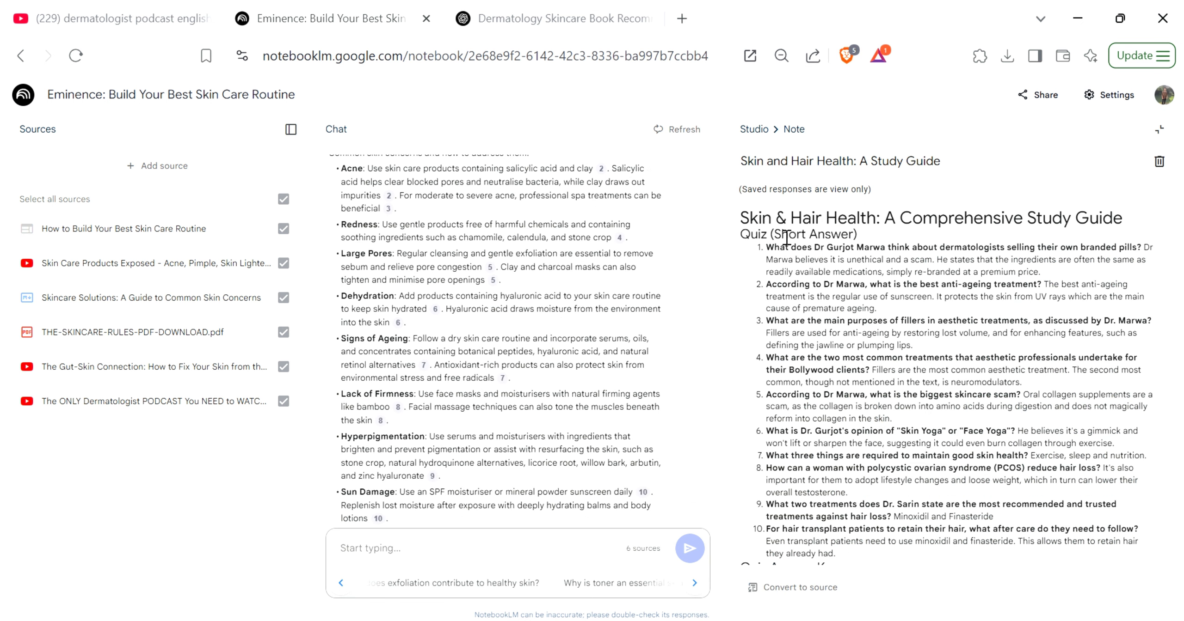
{"action": "left_click_drag", "start_coordinate": [786, 236], "coordinate": [883, 251]}
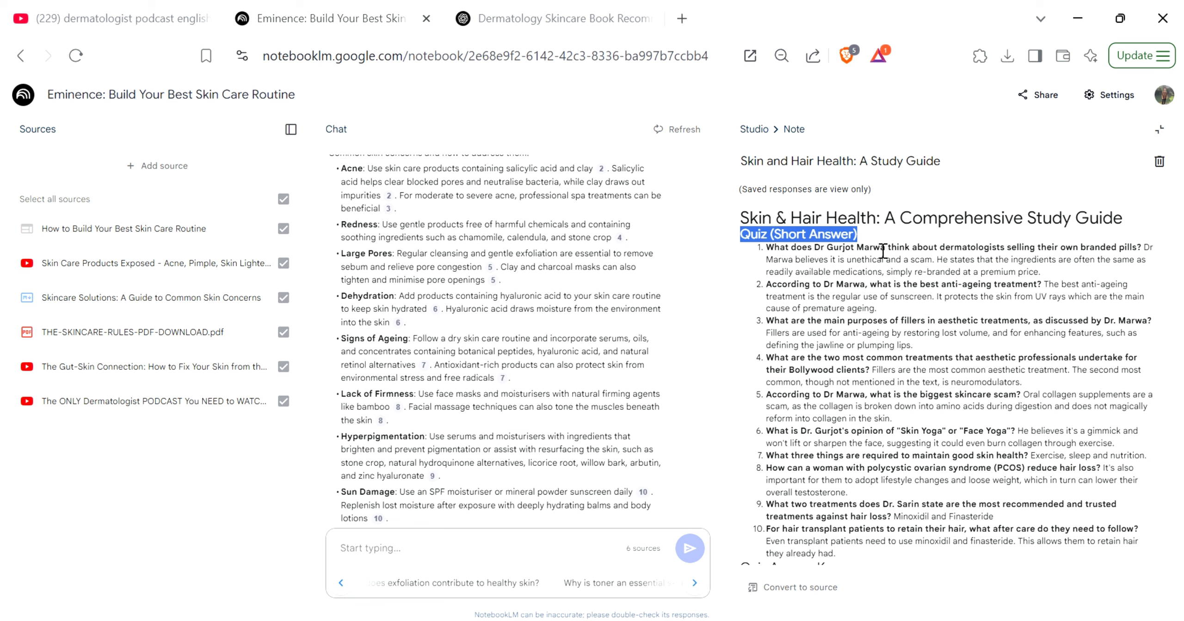
{"action": "left_click_drag", "start_coordinate": [768, 249], "coordinate": [1151, 257]}
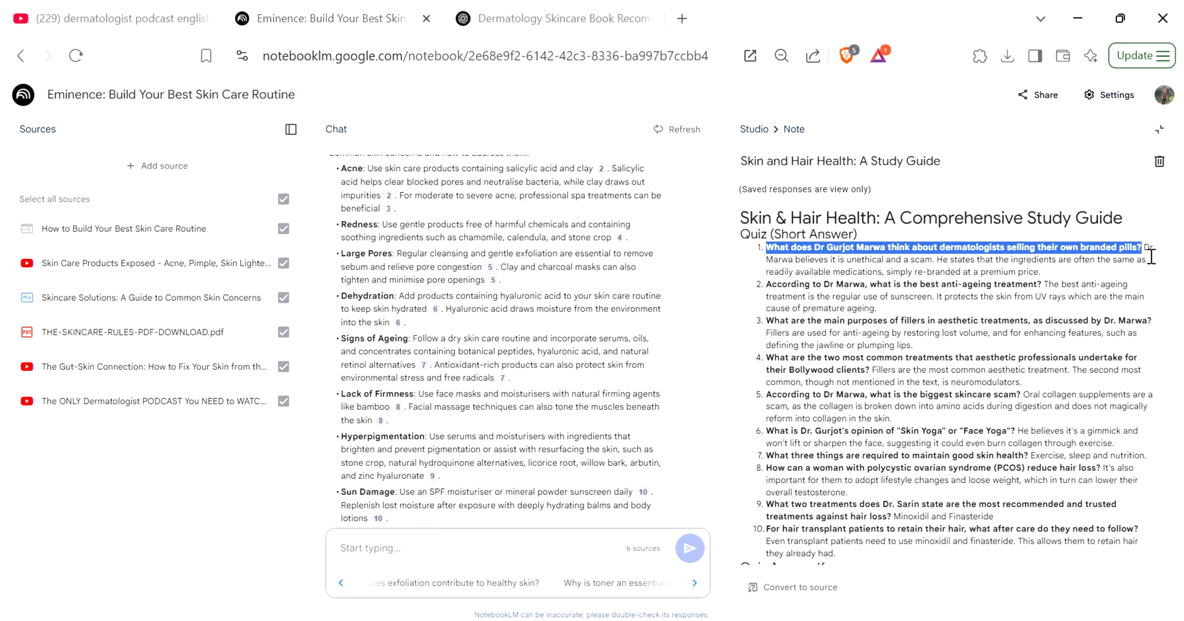
{"action": "scroll", "coordinate": [949, 274], "scroll_direction": "down", "scroll_amount": 5}
{"action": "left_click_drag", "start_coordinate": [741, 291], "coordinate": [848, 297]}
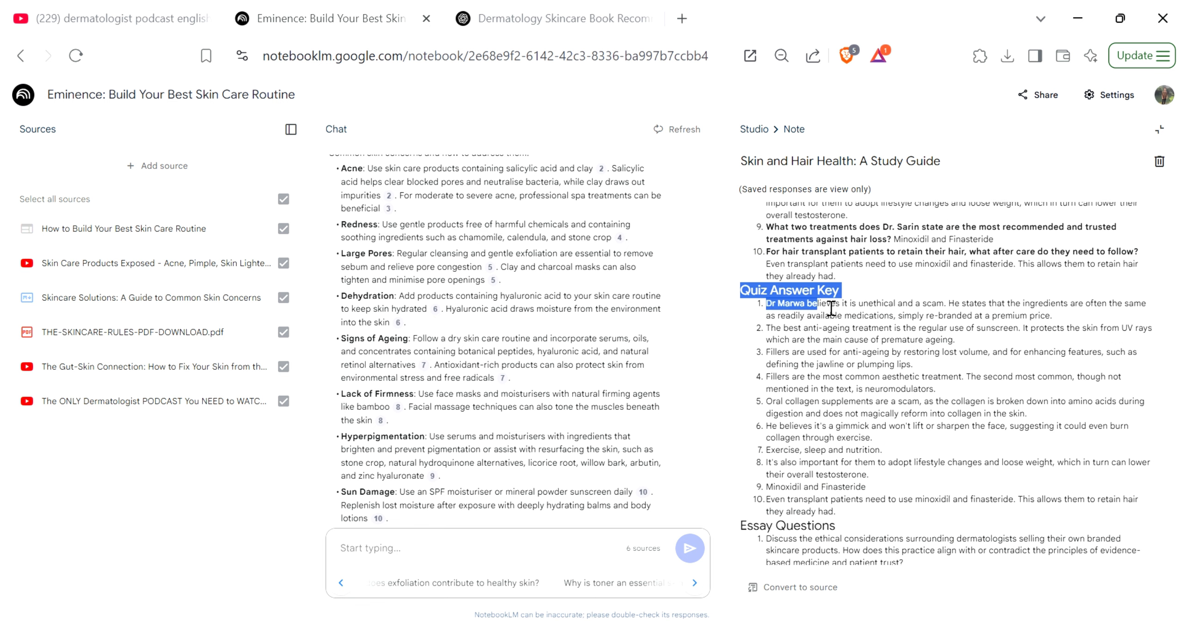
Examine the study guide's essay questions and the definitions in its Glossary of Key Terms.
{"action": "scroll", "coordinate": [868, 345], "scroll_direction": "down", "scroll_amount": 3}
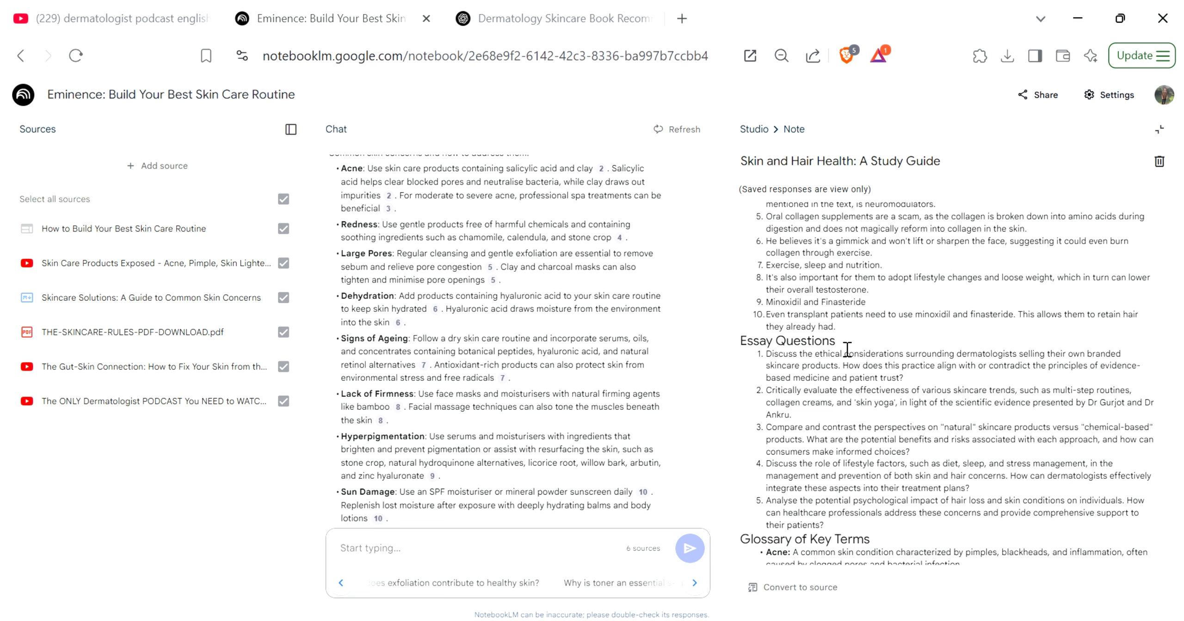
{"action": "left_click_drag", "start_coordinate": [849, 348], "coordinate": [742, 353]}
{"action": "left_click_drag", "start_coordinate": [920, 385], "coordinate": [767, 354]}
{"action": "scroll", "coordinate": [777, 365], "scroll_direction": "down", "scroll_amount": 2}
{"action": "scroll", "coordinate": [777, 365], "scroll_direction": "down", "scroll_amount": 5}
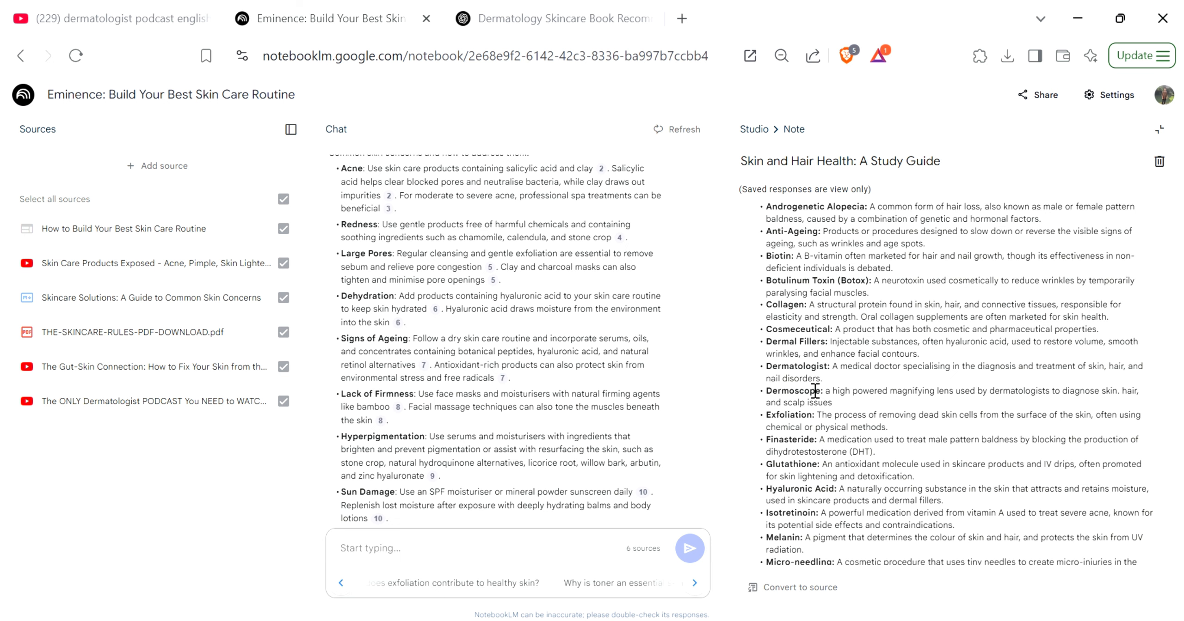
{"action": "scroll", "coordinate": [815, 391], "scroll_direction": "up", "scroll_amount": 3}
{"action": "triple_click", "coordinate": [880, 357]}
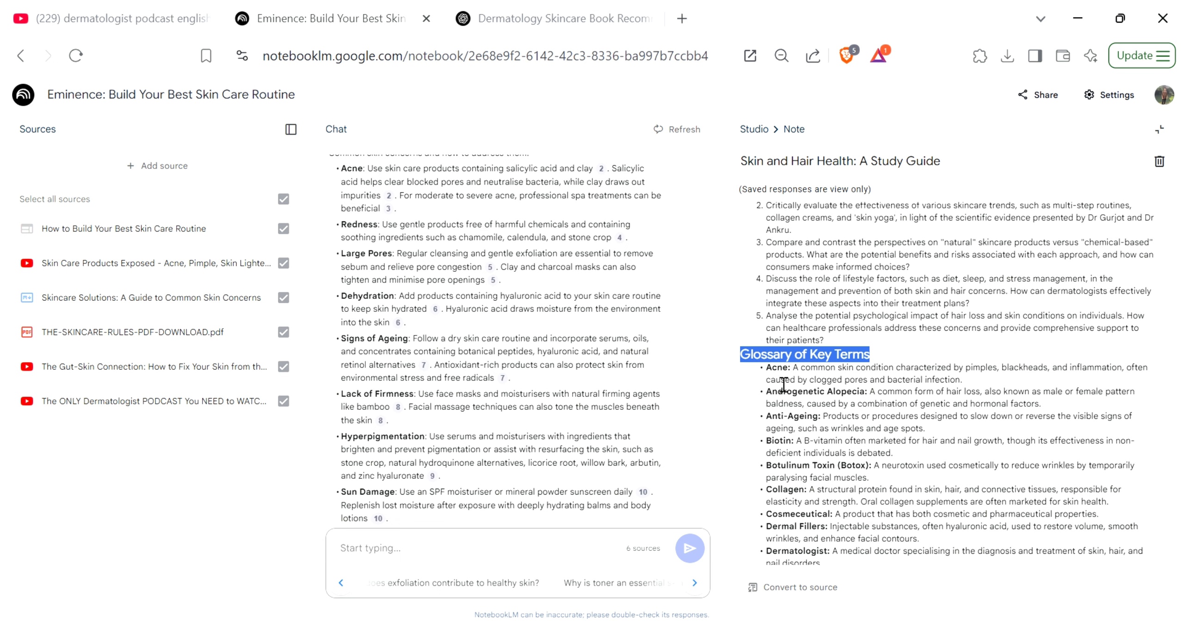
{"action": "left_click_drag", "start_coordinate": [767, 368], "coordinate": [1005, 562]}
{"action": "scroll", "coordinate": [802, 398], "scroll_direction": "down", "scroll_amount": 3}
{"action": "scroll", "coordinate": [809, 399], "scroll_direction": "down", "scroll_amount": 5}
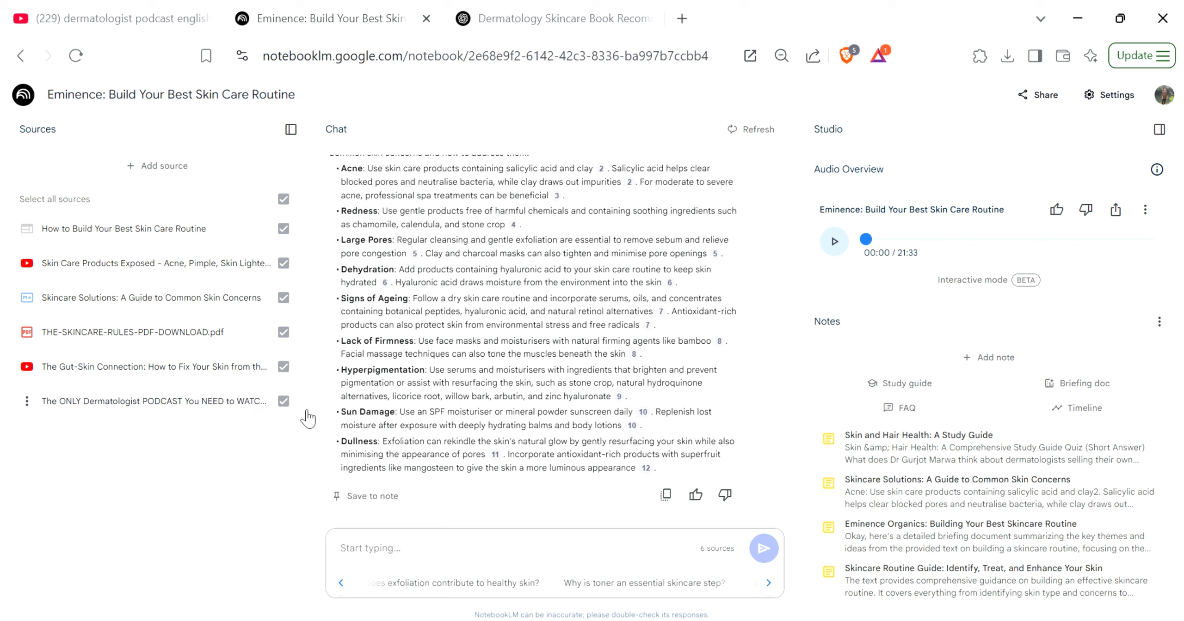
Generate a briefing doc from all selected sources and read through the resulting note.
{"action": "left_click", "coordinate": [1047, 387]}
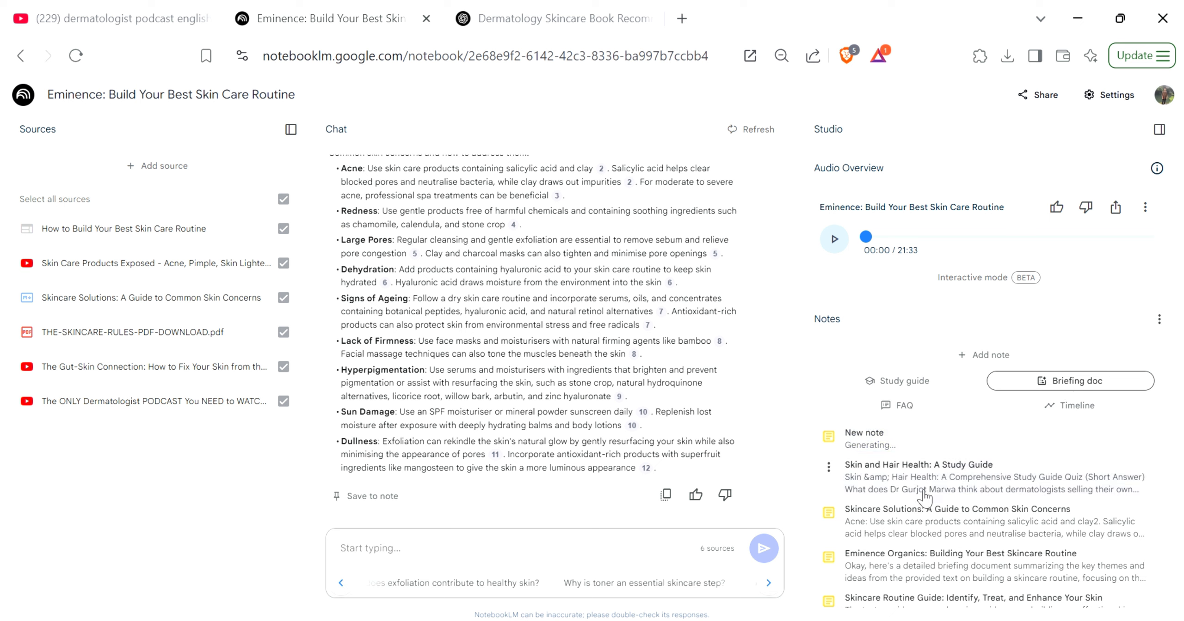
{"action": "scroll", "coordinate": [934, 504], "scroll_direction": "down", "scroll_amount": 1}
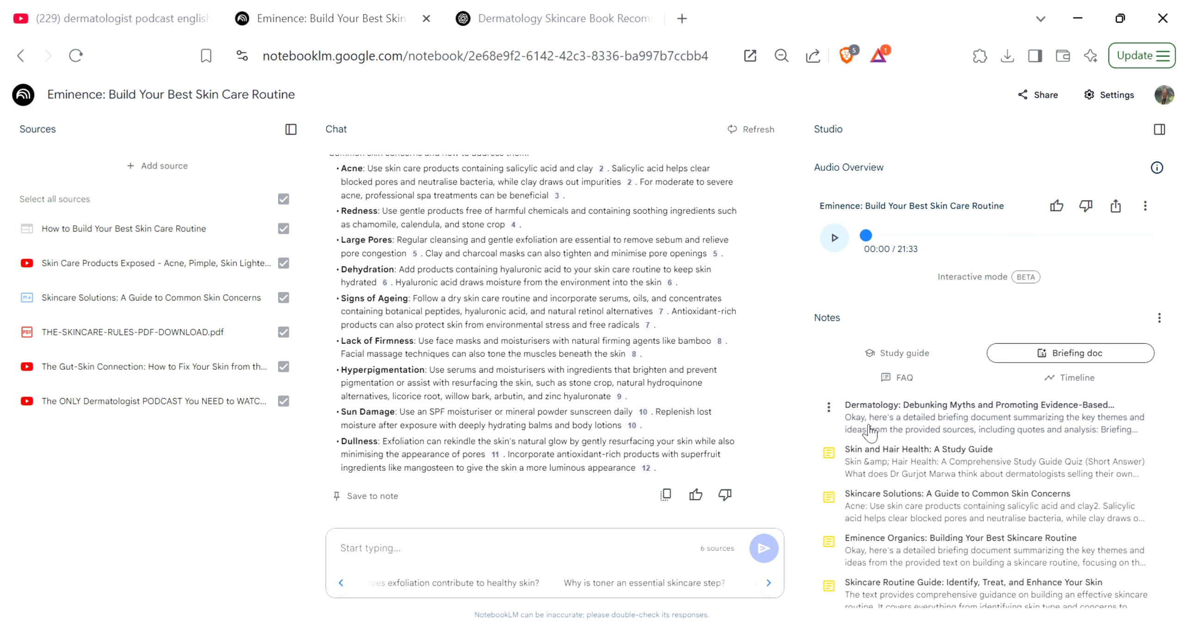
{"action": "left_click", "coordinate": [898, 434]}
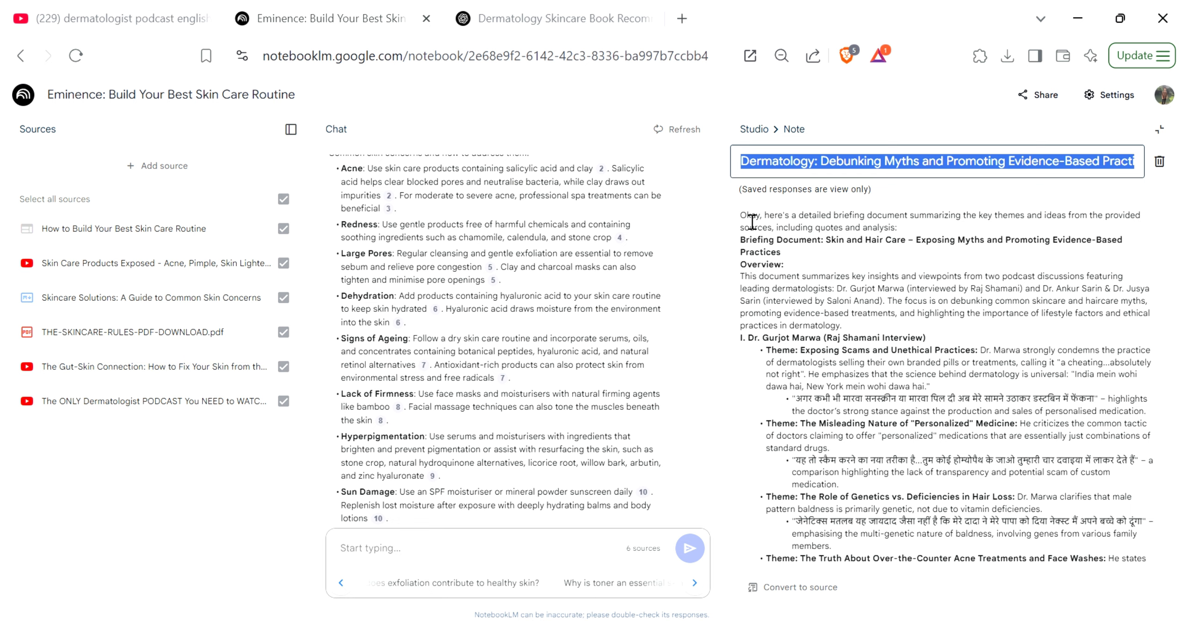
{"action": "left_click_drag", "start_coordinate": [750, 221], "coordinate": [1161, 565]}
{"action": "scroll", "coordinate": [841, 284], "scroll_direction": "down", "scroll_amount": 10}
{"action": "scroll", "coordinate": [971, 324], "scroll_direction": "down", "scroll_amount": 1}
{"action": "left_click", "coordinate": [1160, 565]}
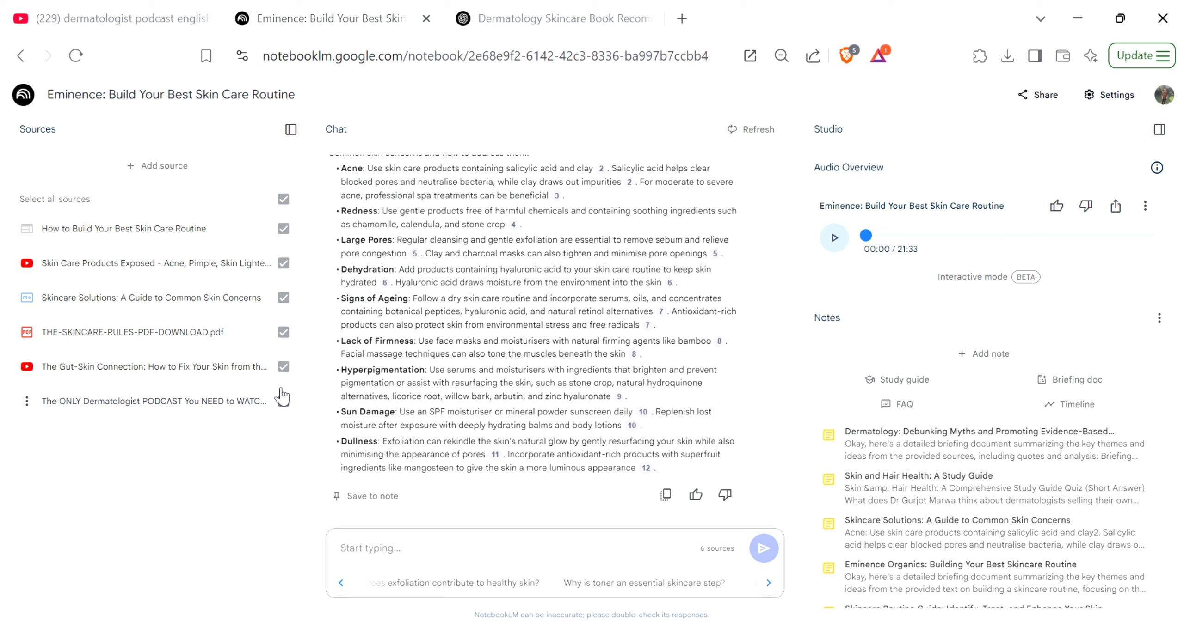
Generate an FAQ from all selected sources and open the resulting note for reading.
{"action": "left_click", "coordinate": [883, 405]}
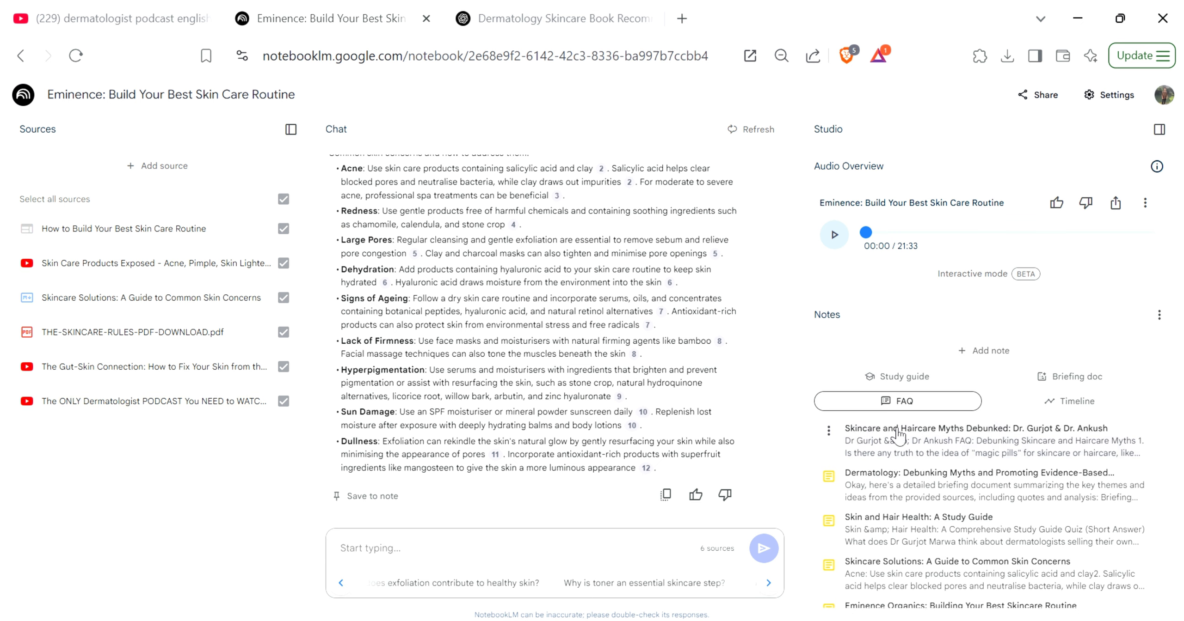
{"action": "left_click", "coordinate": [899, 446]}
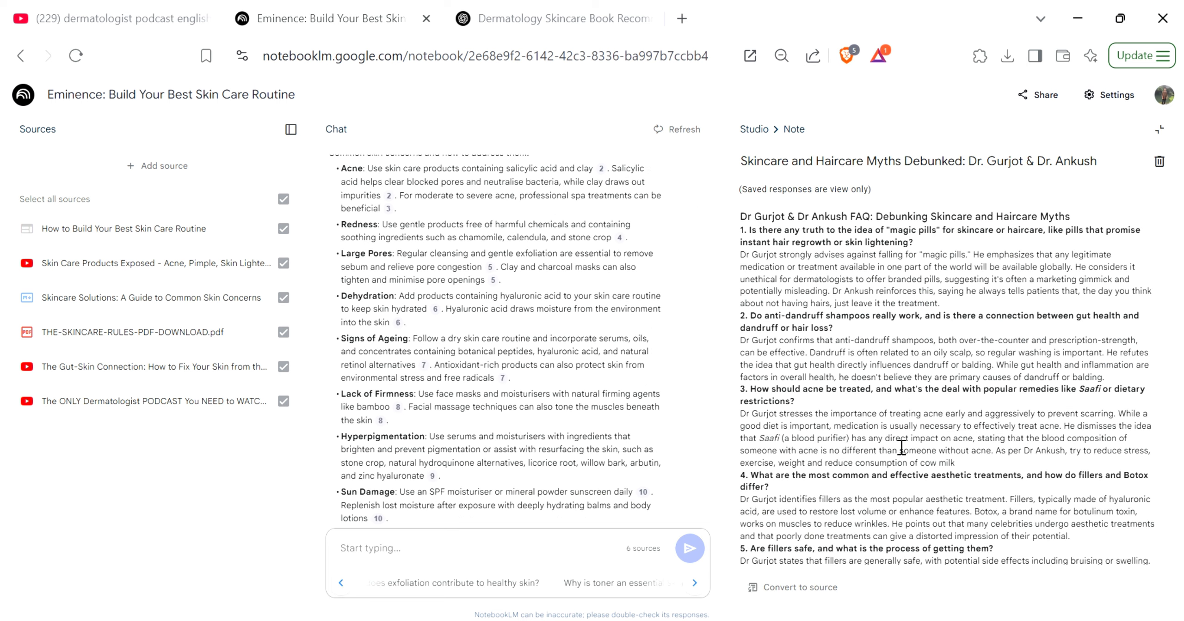
Read the FAQ note's first question and answer about "magic pills" for skincare or haircare, and close the note.
{"action": "left_click_drag", "start_coordinate": [750, 230], "coordinate": [913, 243]}
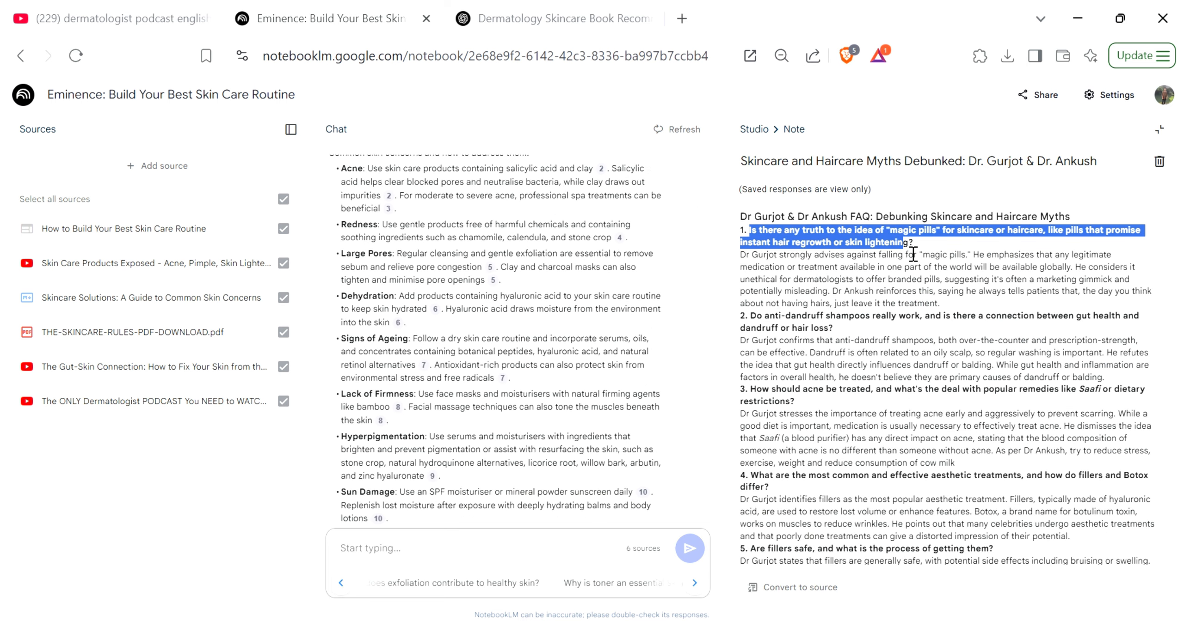
{"action": "triple_click", "coordinate": [816, 293]}
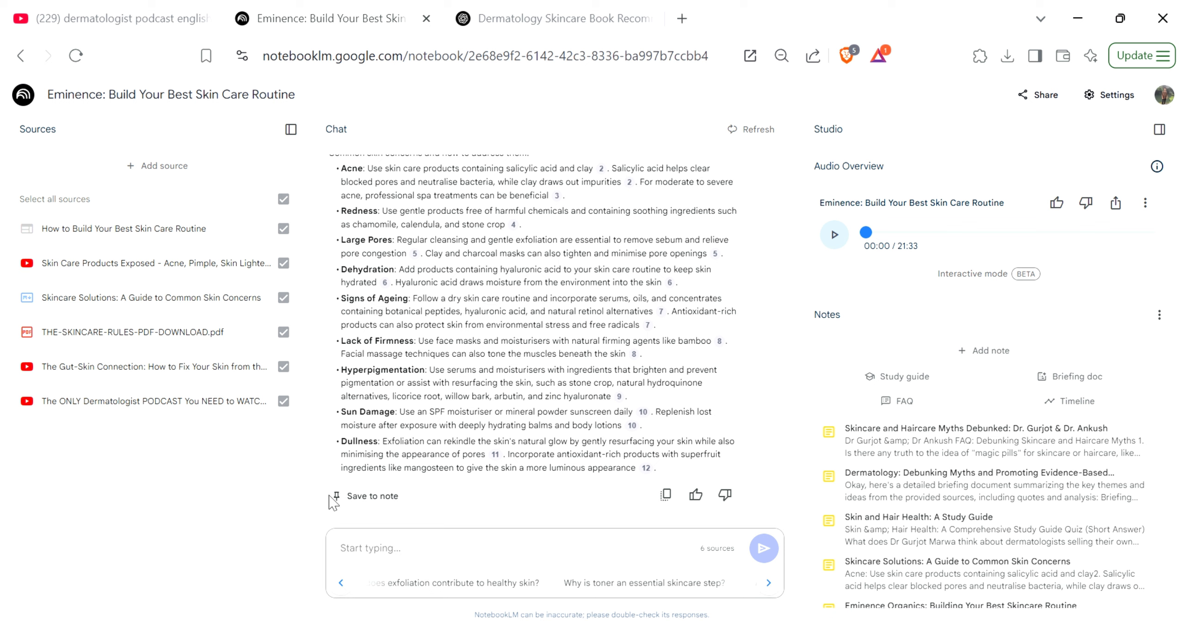
Generate a timeline from all selected sources and open the resulting note at its Timeline of Events & Key Topics Discussed.
{"action": "left_click", "coordinate": [1058, 415]}
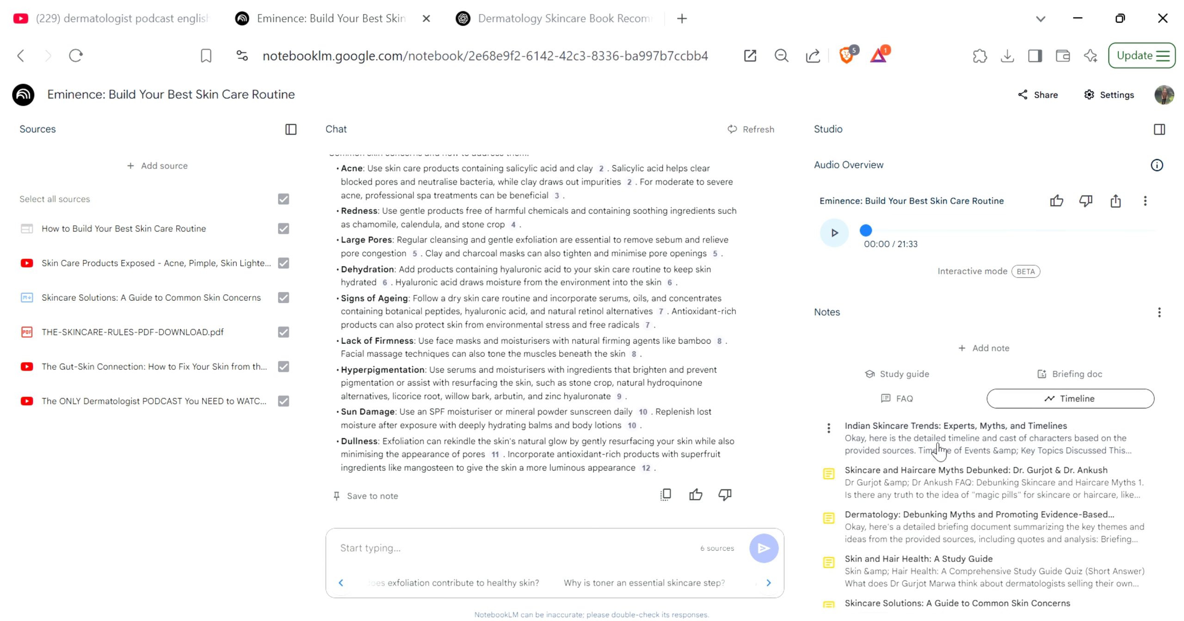
{"action": "left_click", "coordinate": [940, 450]}
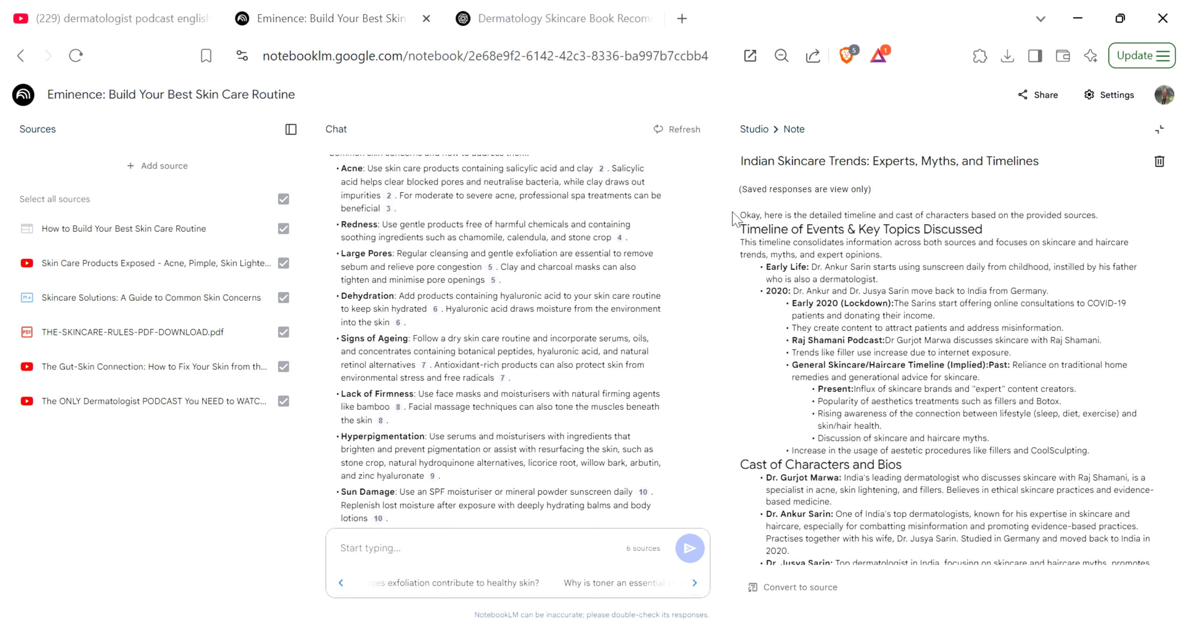
{"action": "left_click_drag", "start_coordinate": [740, 216], "coordinate": [1016, 237]}
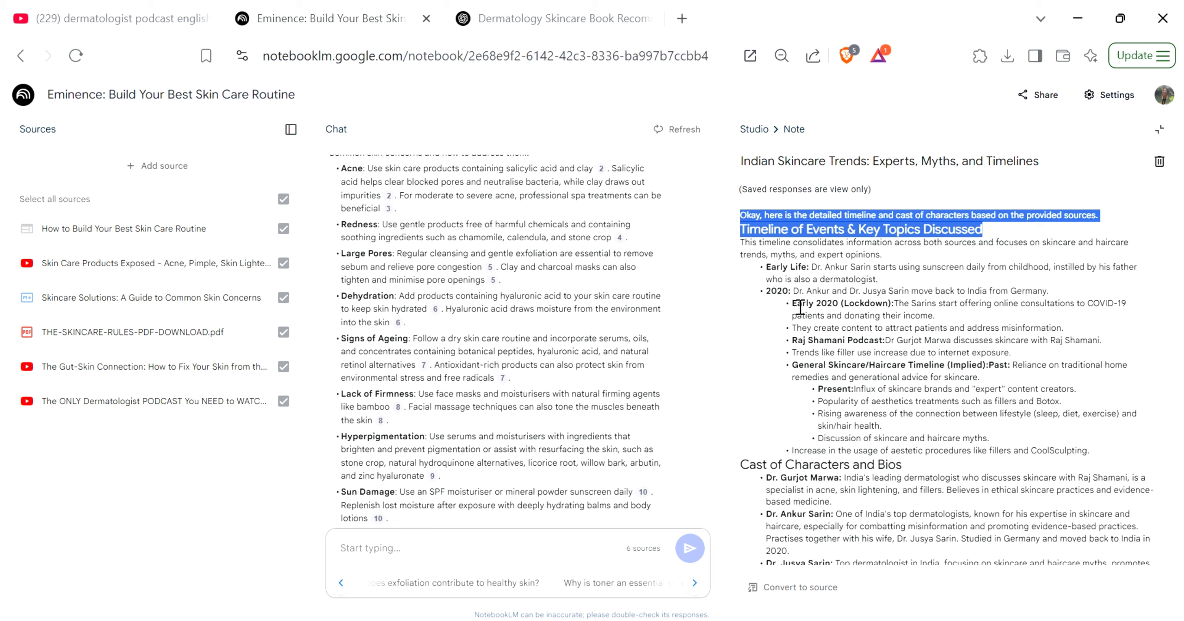
Examine the Cast of Characters and Bios section of the timeline note.
{"action": "scroll", "coordinate": [800, 307], "scroll_direction": "down", "scroll_amount": 3}
{"action": "left_click_drag", "start_coordinate": [740, 305], "coordinate": [904, 567]}
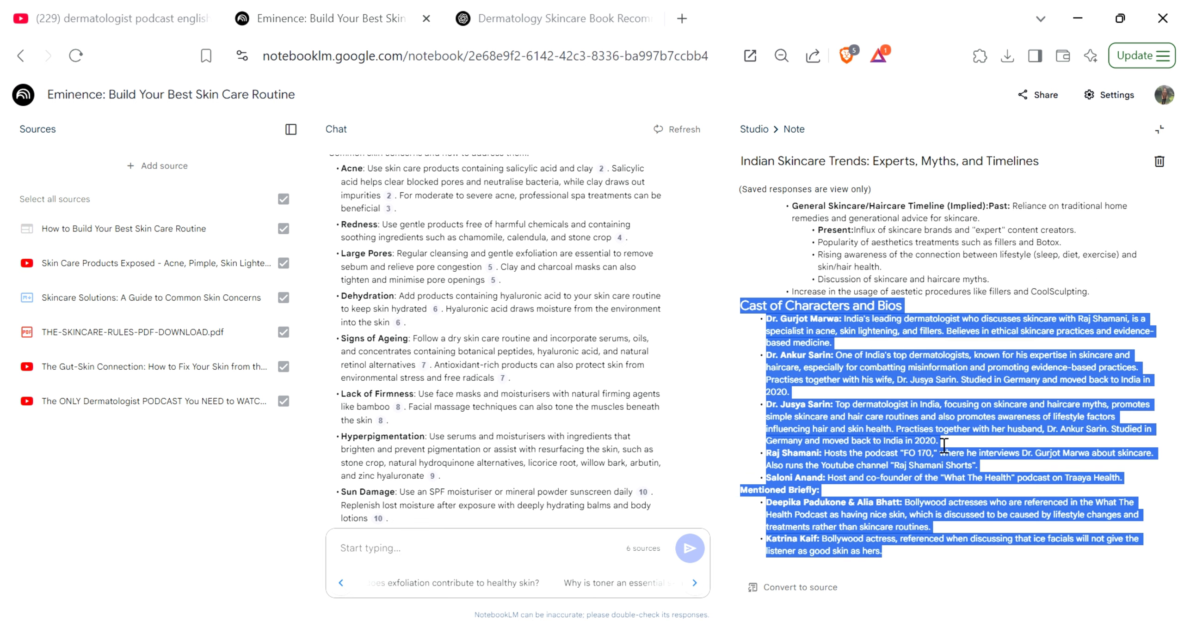
{"action": "double_click", "coordinate": [894, 440]}
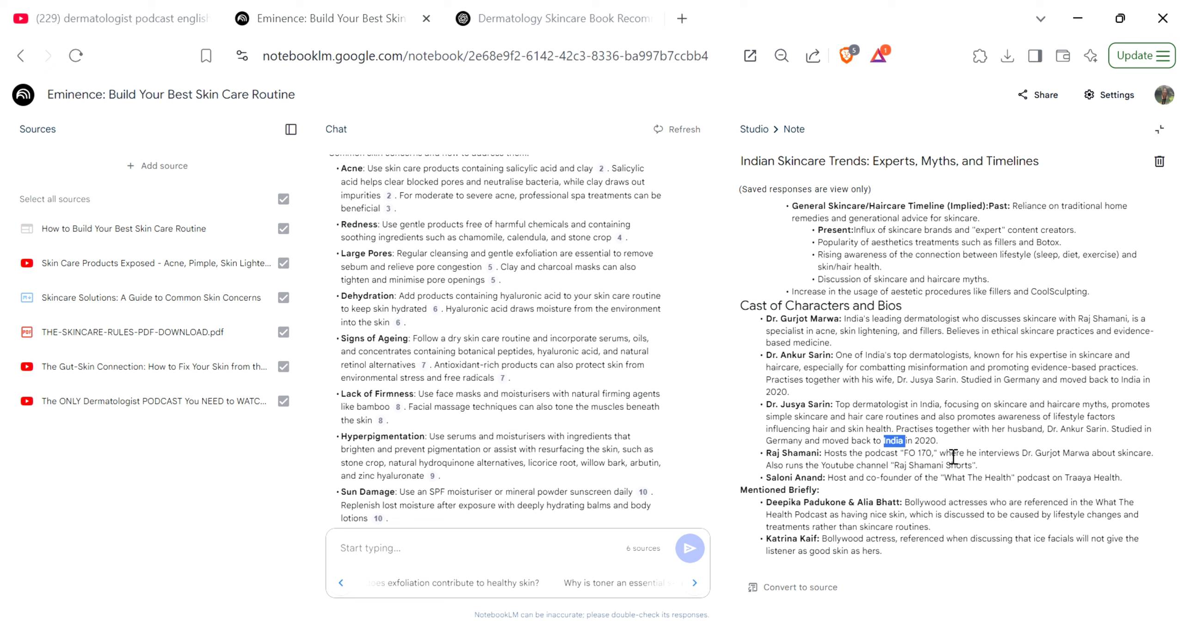
{"action": "left_click_drag", "start_coordinate": [939, 441], "coordinate": [772, 406]}
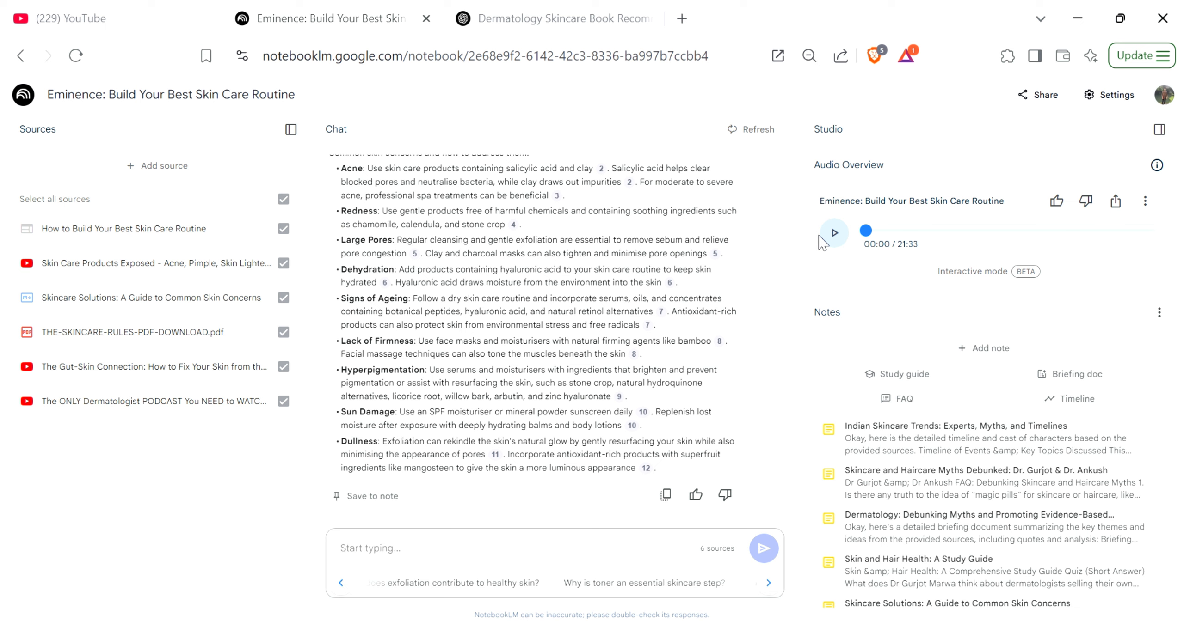
Examine the audio overview's additional options, including the available playback speeds, without changing any of them.
{"action": "left_click", "coordinate": [1145, 201]}
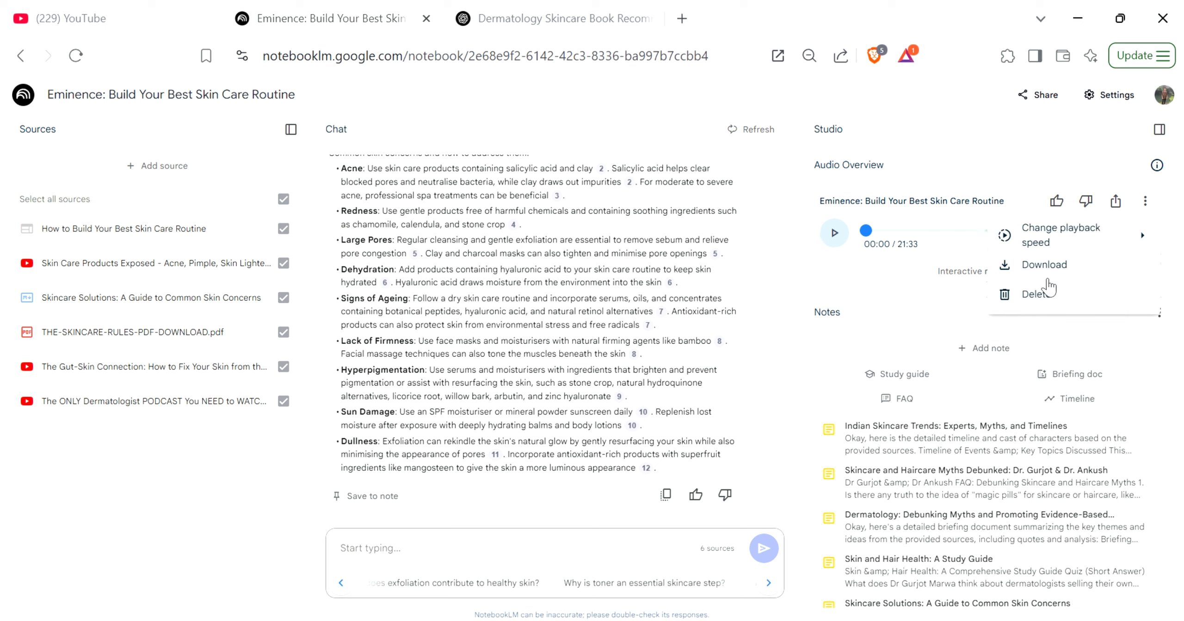
{"action": "mouse_move", "coordinate": [1048, 244]}
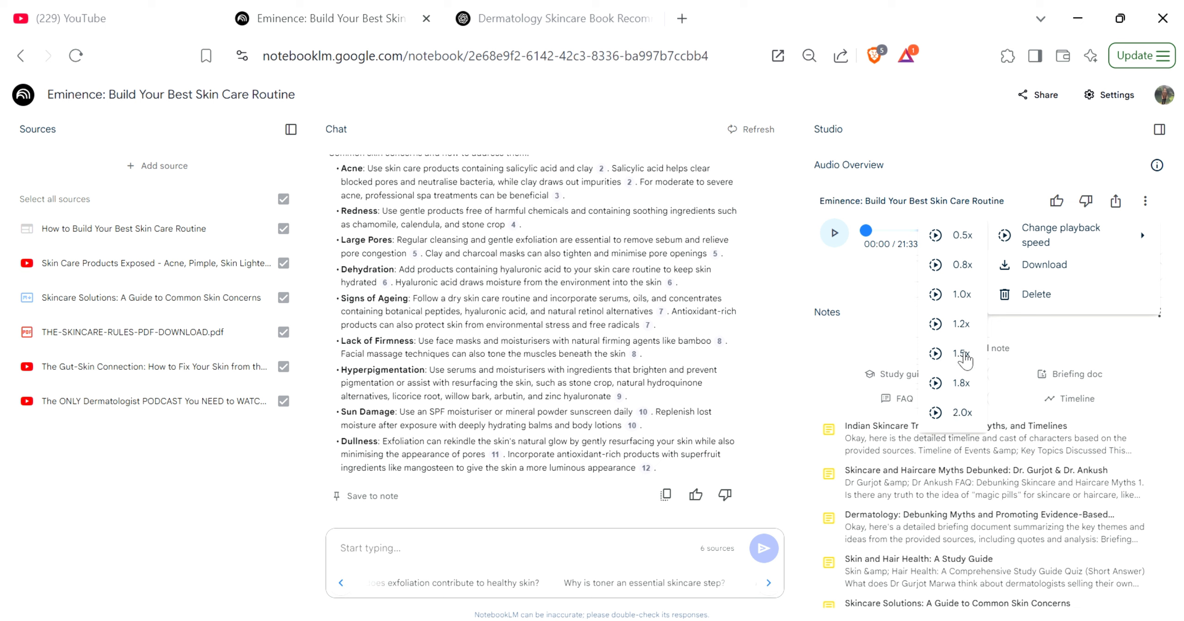
{"action": "left_click", "coordinate": [894, 297]}
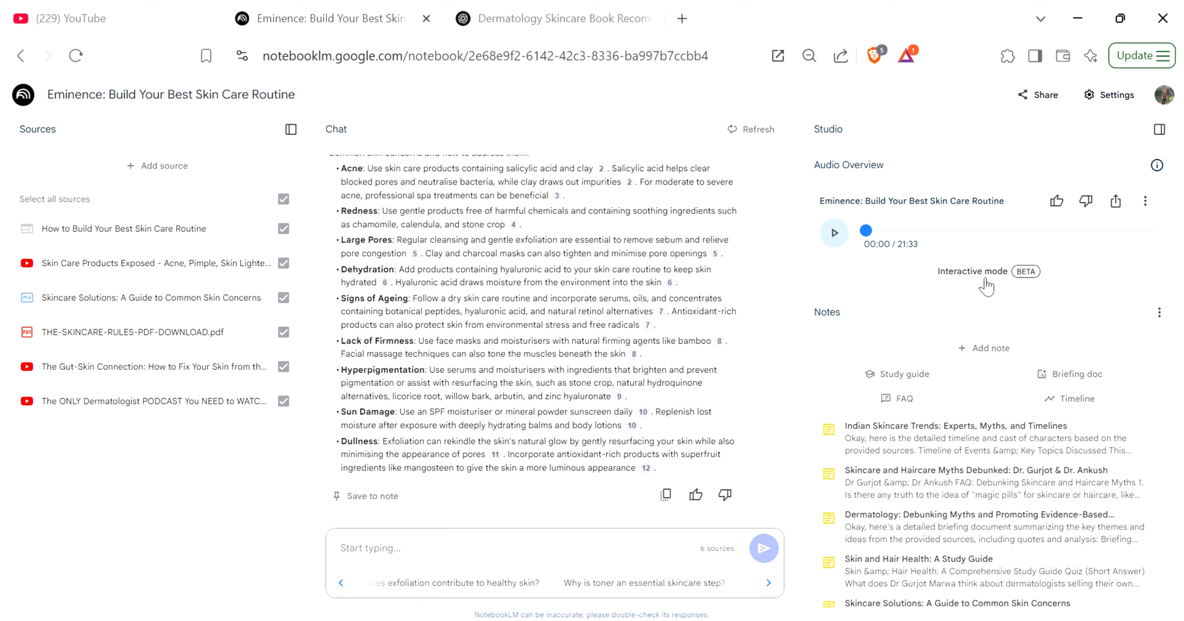
Play the opening of the audio overview and pause it at about 18 seconds.
{"action": "left_click", "coordinate": [835, 234]}
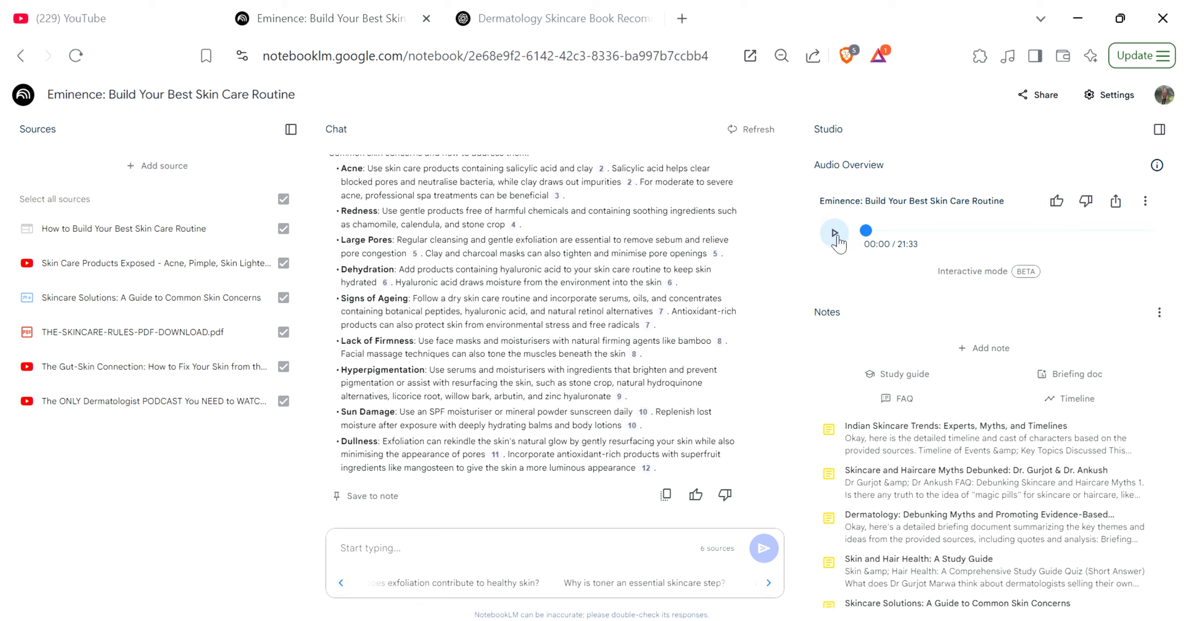
{"action": "left_click", "coordinate": [835, 233]}
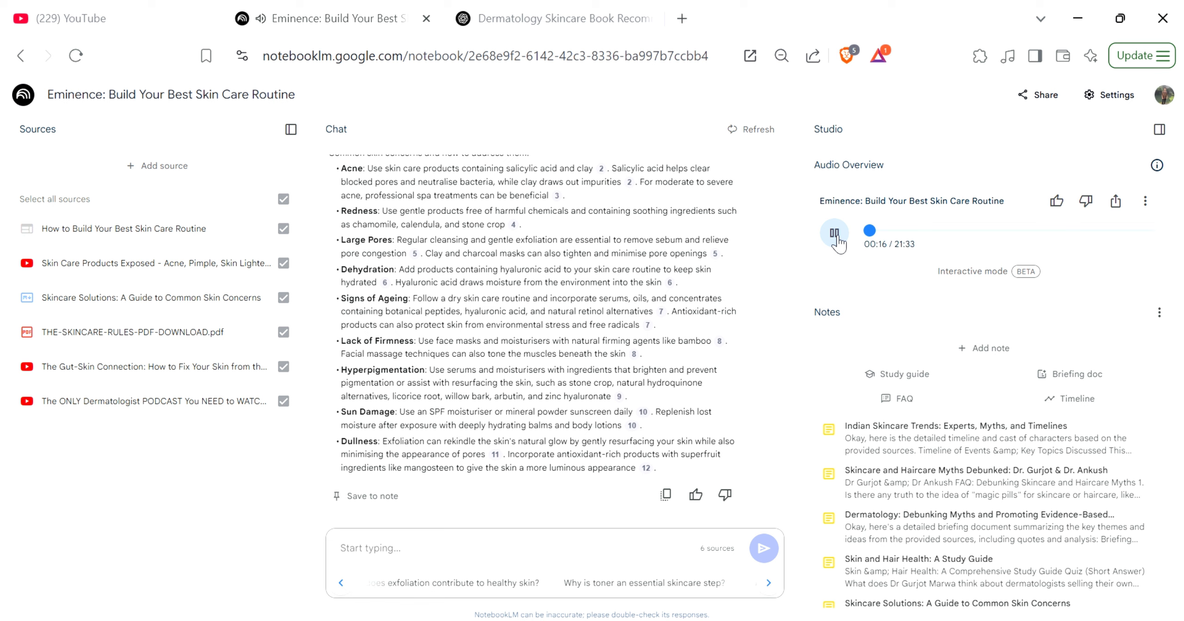
{"action": "left_click", "coordinate": [836, 236]}
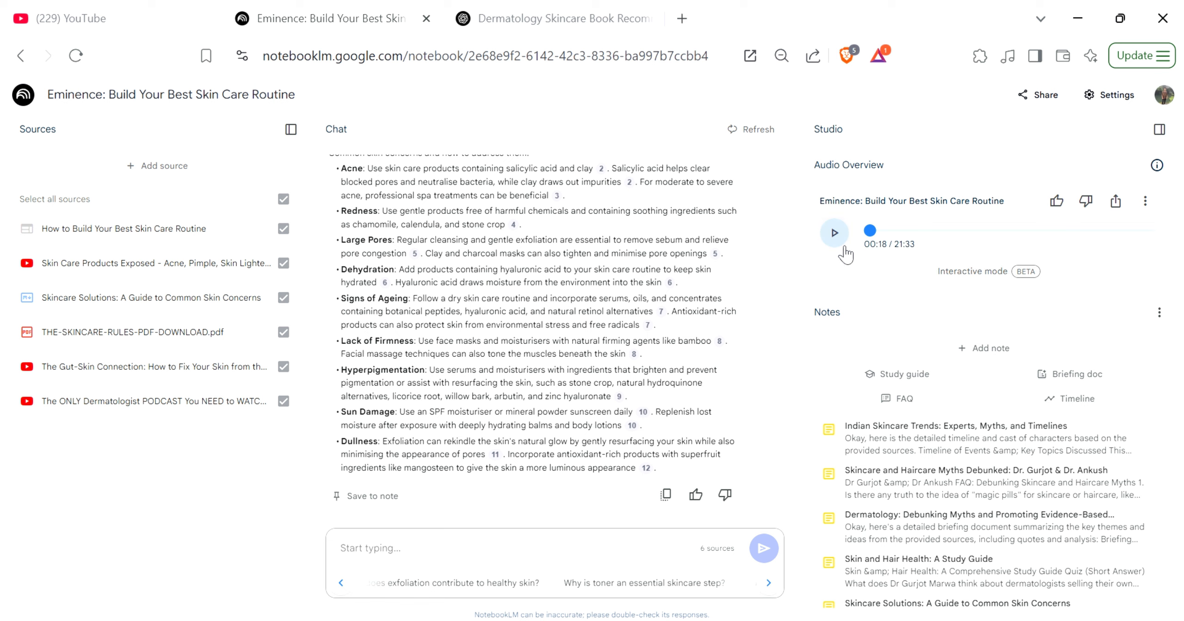
{"action": "left_click", "coordinate": [834, 233]}
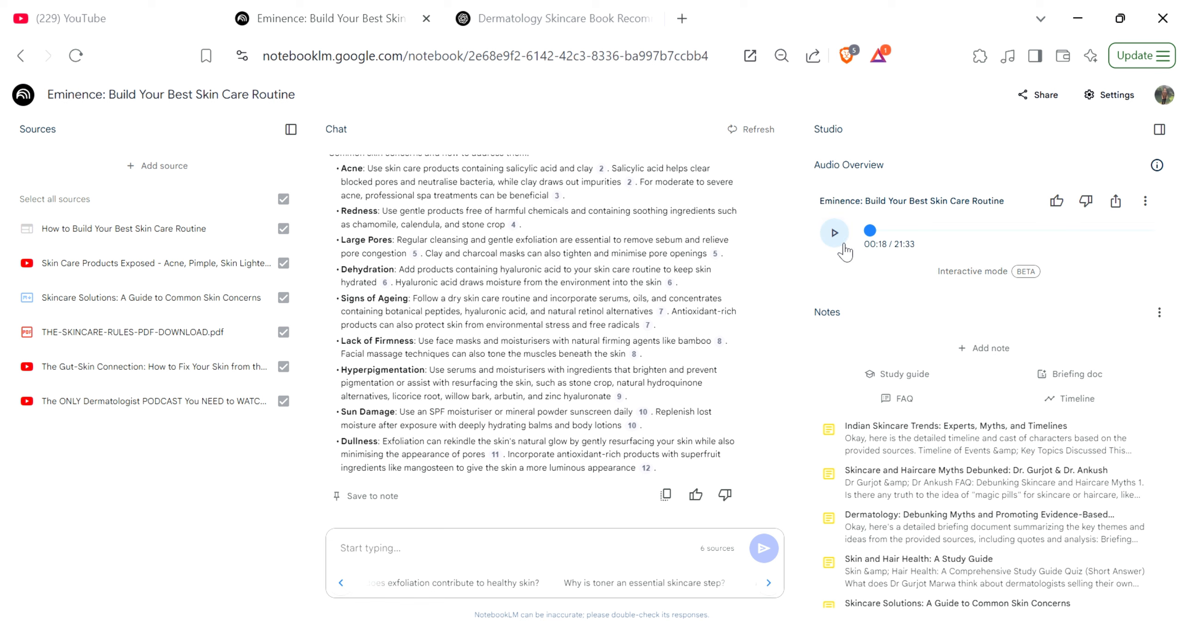
Join the hosts' discussion in the audio overview's interactive mode and pause the audio.
{"action": "left_click", "coordinate": [973, 271]}
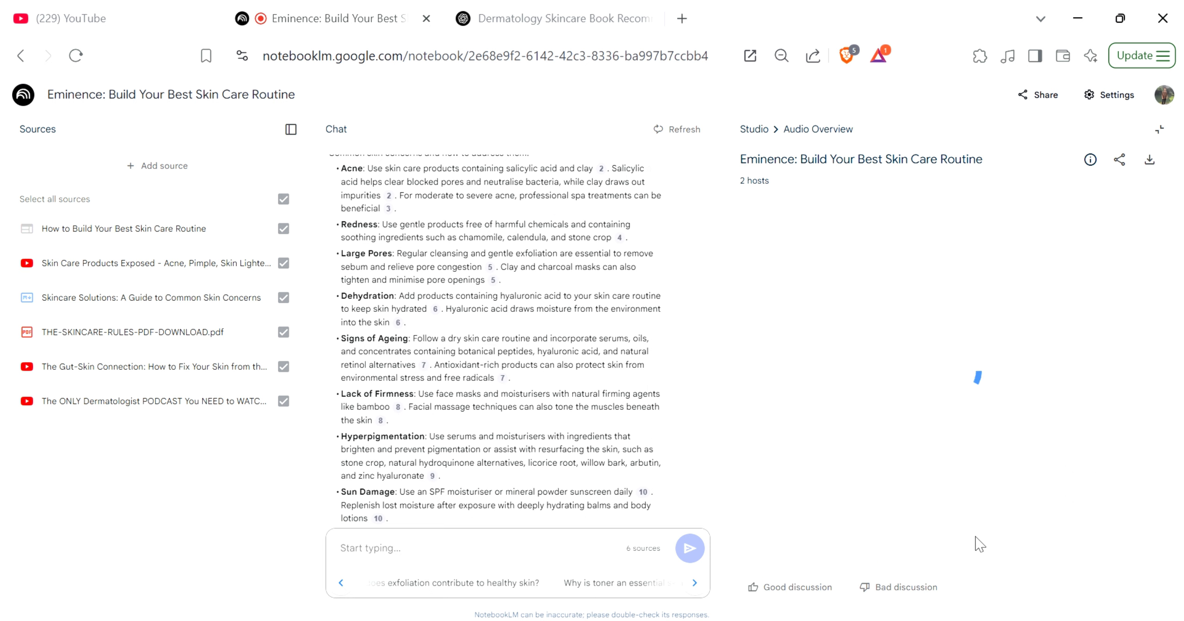
{"action": "key", "text": "ctrl+plus"}
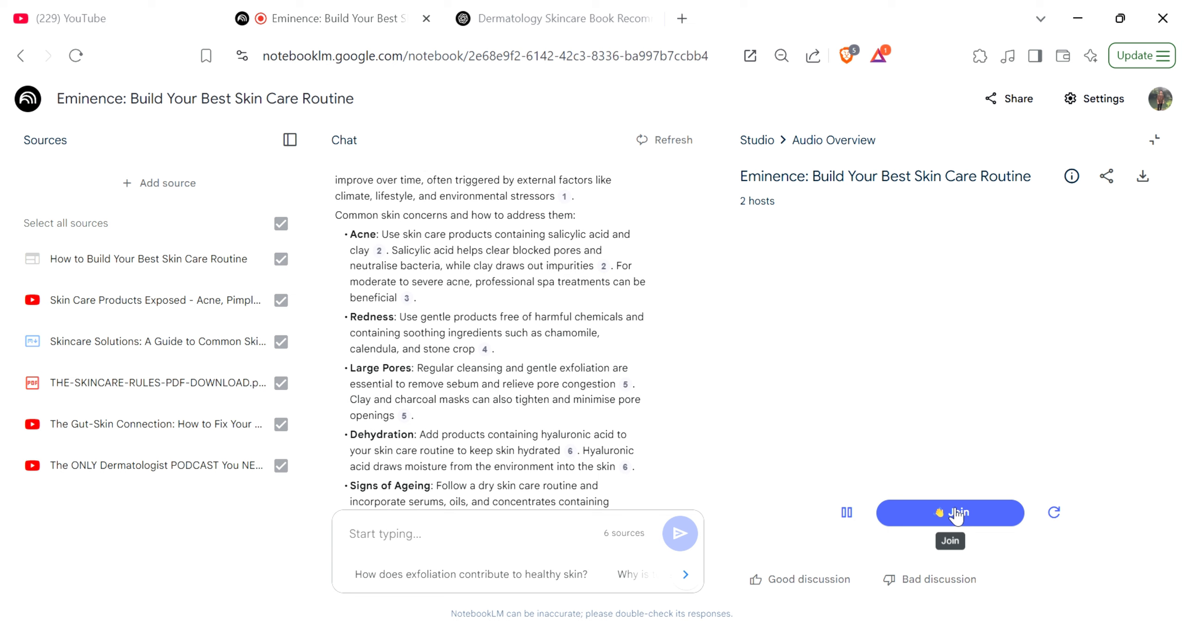
{"action": "left_click", "coordinate": [955, 514]}
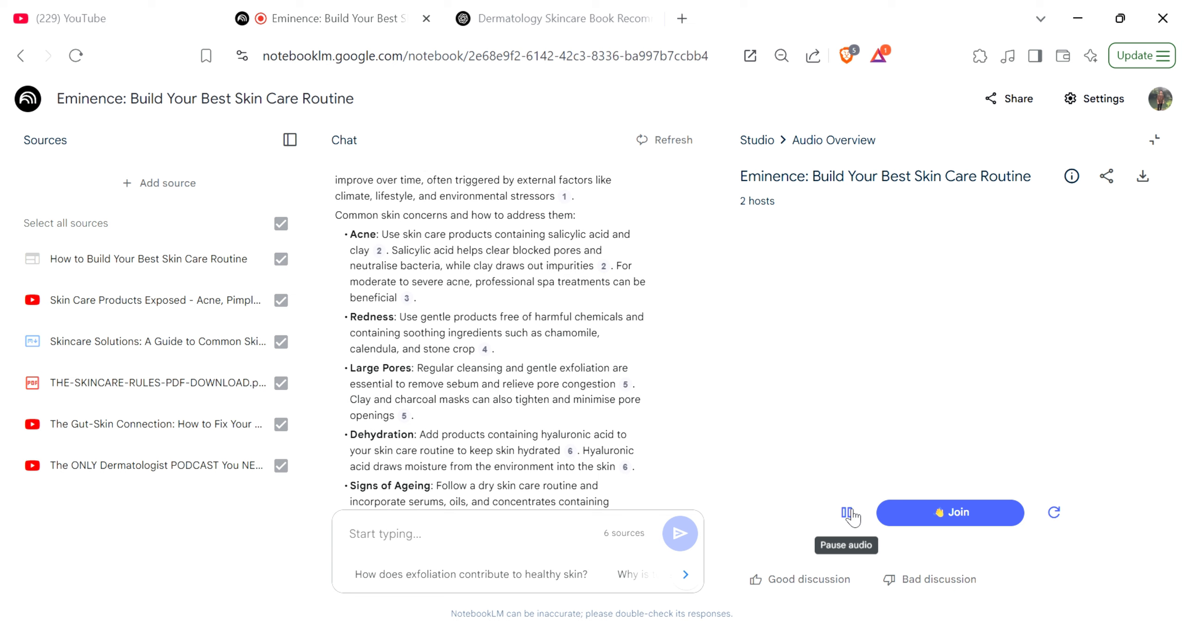
{"action": "left_click", "coordinate": [849, 513]}
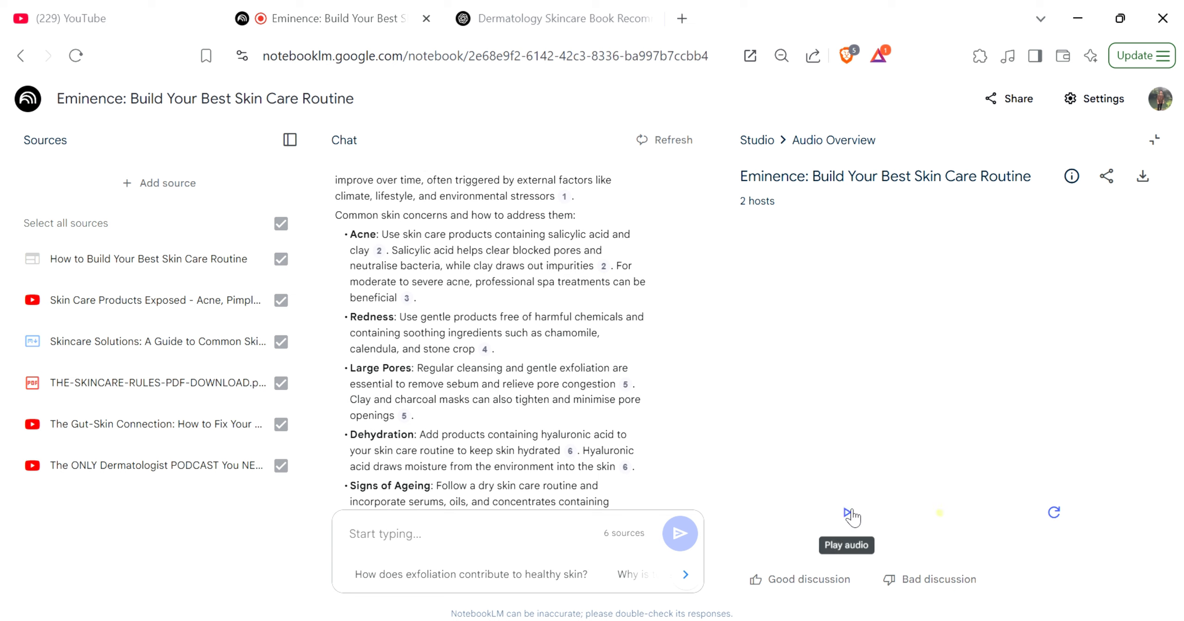